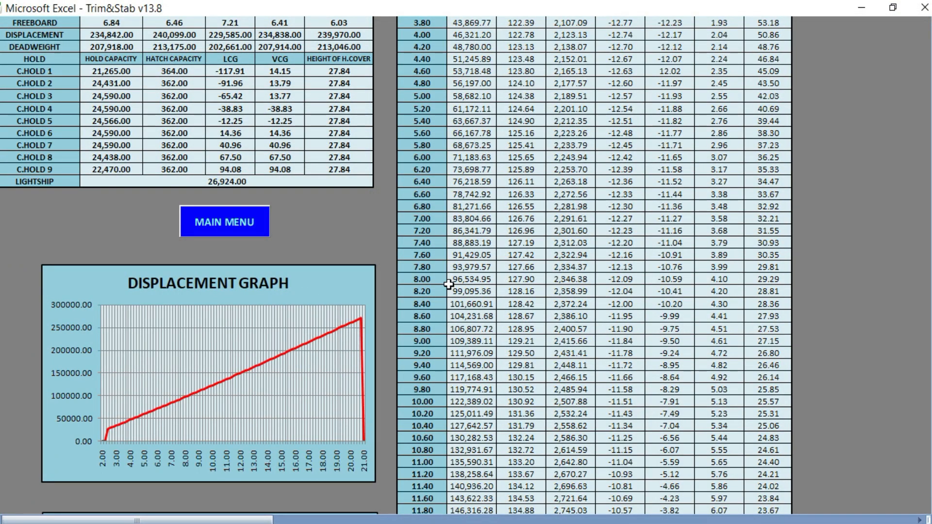
# Display the ships data for ROYAL CHORALE and for Mineral Shikoku, one vessel after the other.
pyautogui.moveTo(931, 77); pyautogui.dragTo(931, 33)
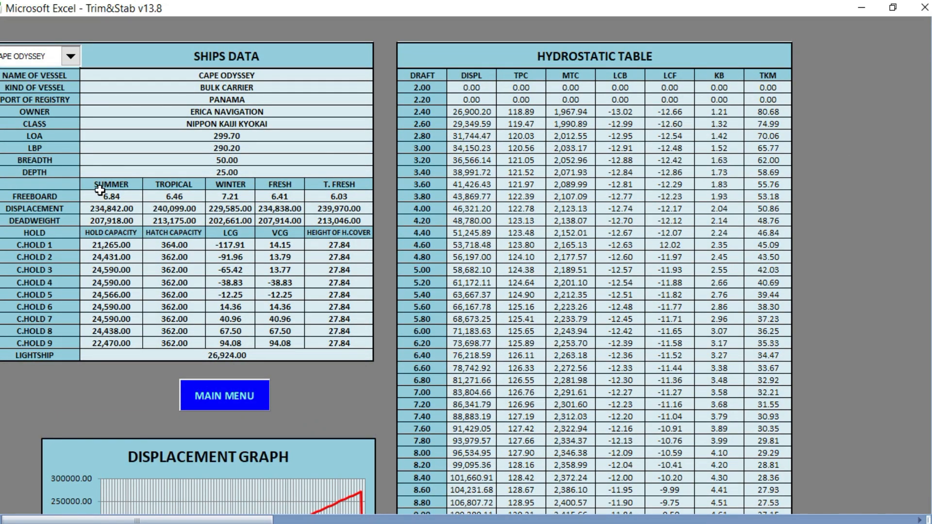
pyautogui.click(71, 56)
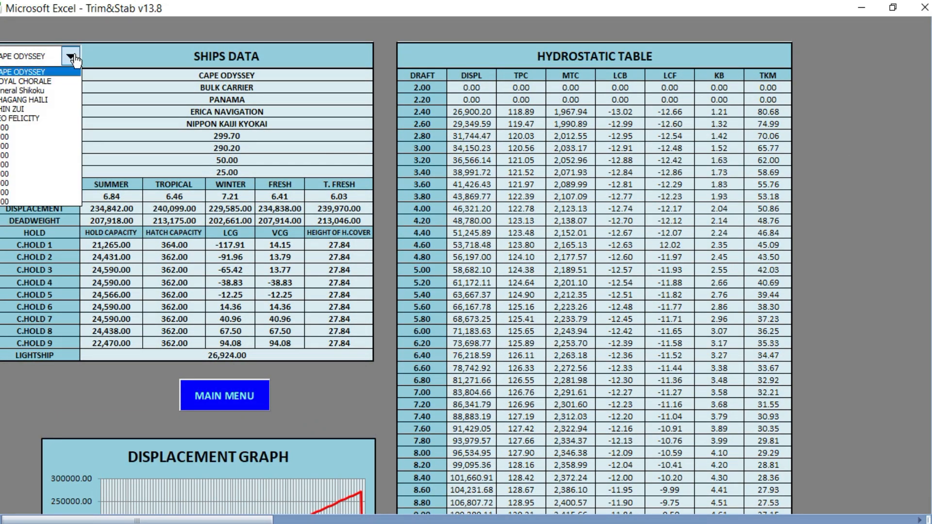
pyautogui.click(47, 83)
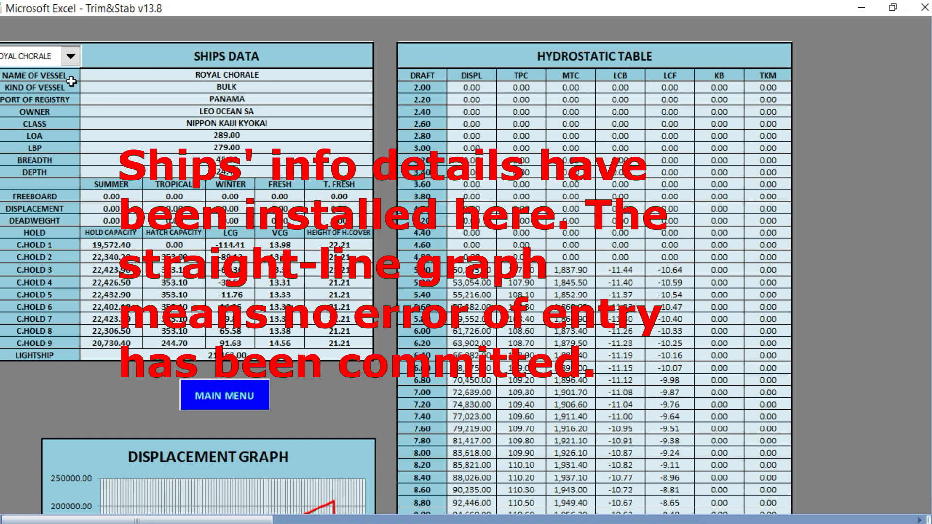
pyautogui.click(71, 58)
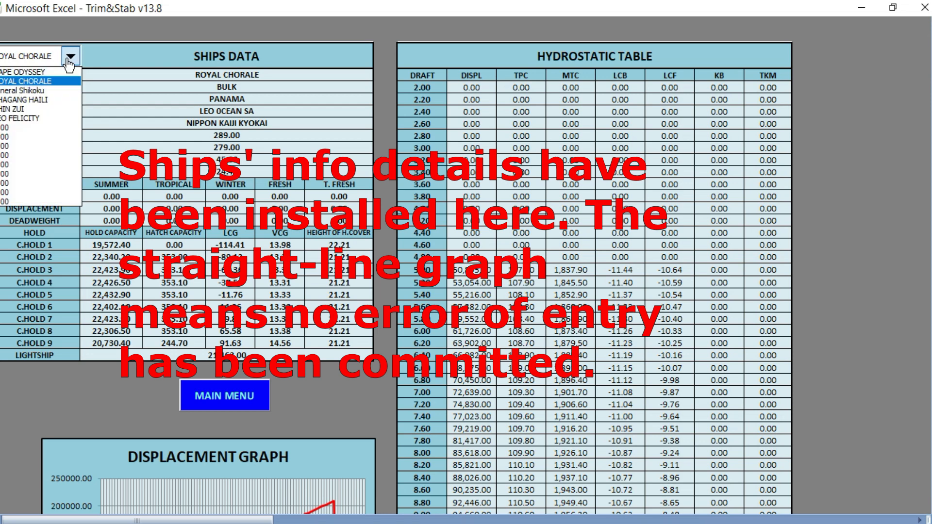
pyautogui.click(41, 90)
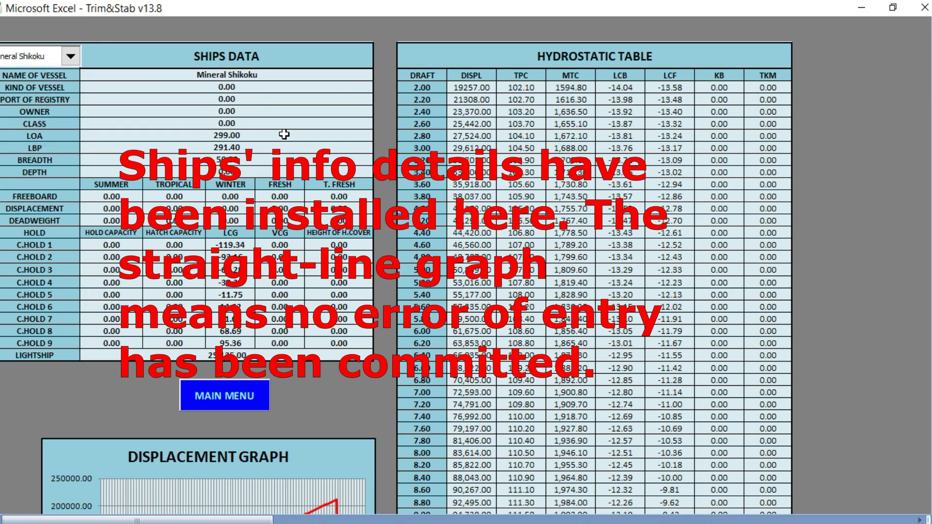
# Display the ships data and hydrostatic table for the vessel SHAGANG HAILI.
pyautogui.click(72, 58)
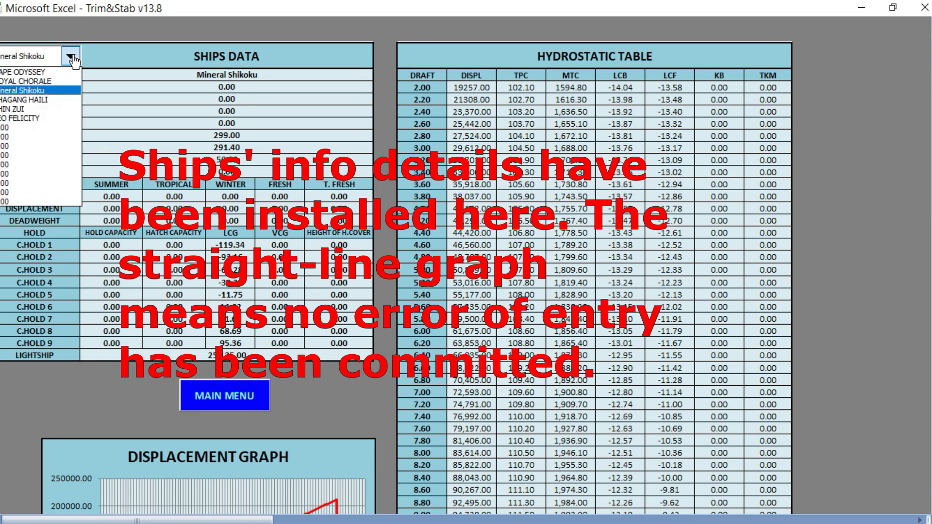
pyautogui.click(45, 99)
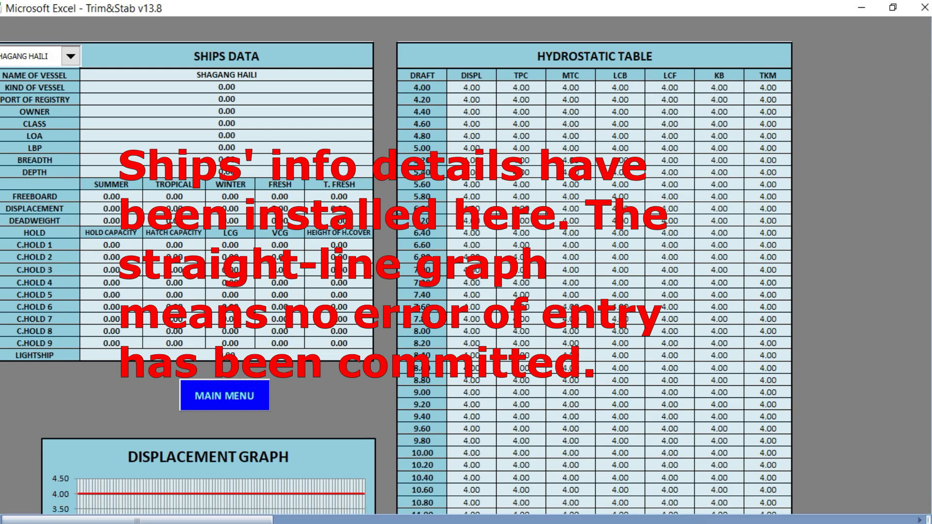
pyautogui.moveTo(930, 65)
pyautogui.mouseDown()
pyautogui.moveTo(931, 267)
pyautogui.moveTo(930, 65)
pyautogui.mouseUp()
pyautogui.click(71, 63)
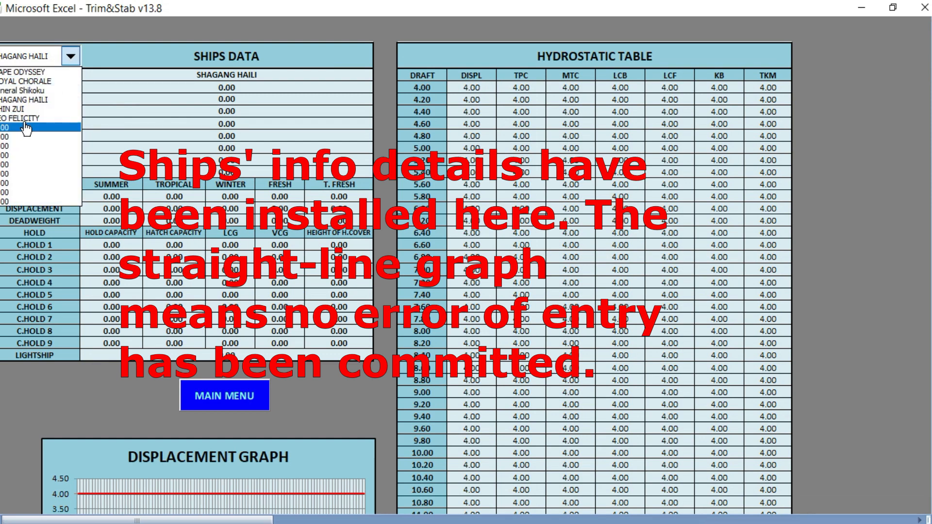
pyautogui.click(33, 103)
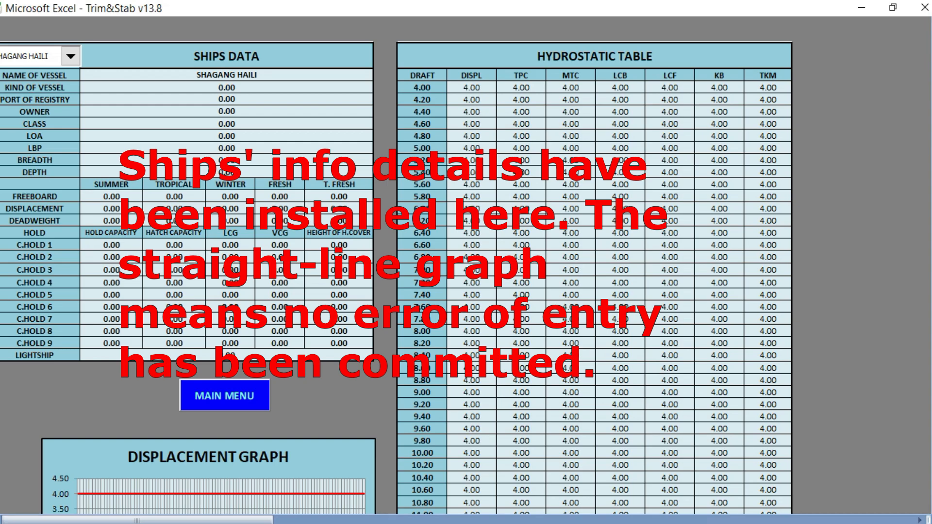
pyautogui.moveTo(924, 68)
pyautogui.mouseDown()
pyautogui.moveTo(925, 128)
pyautogui.moveTo(927, 52)
pyautogui.mouseUp()
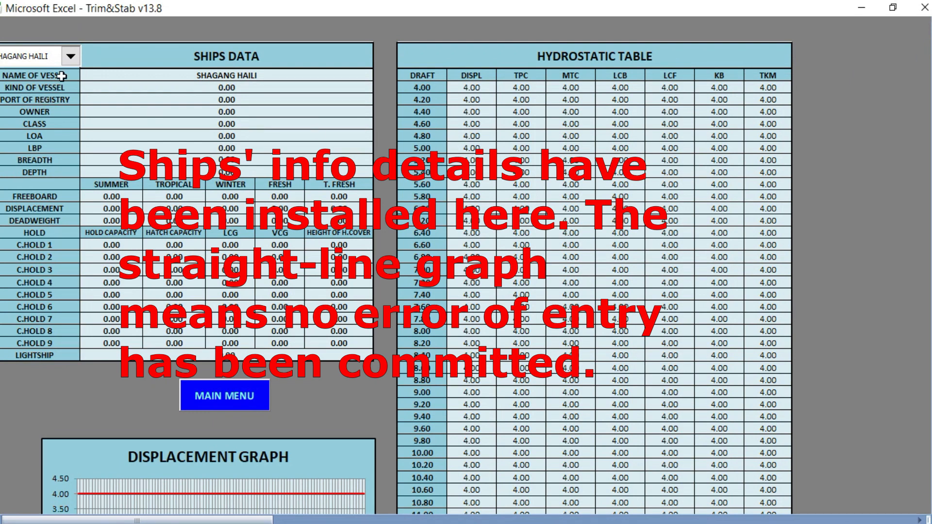
# Switch the ships data back to Mineral Shikoku and examine its displacement and TPC graphs.
pyautogui.click(71, 57)
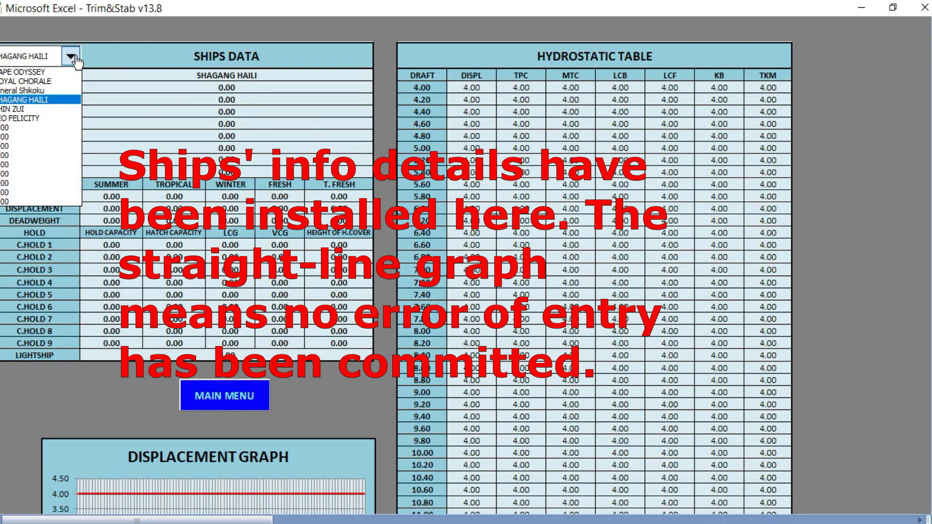
pyautogui.click(44, 90)
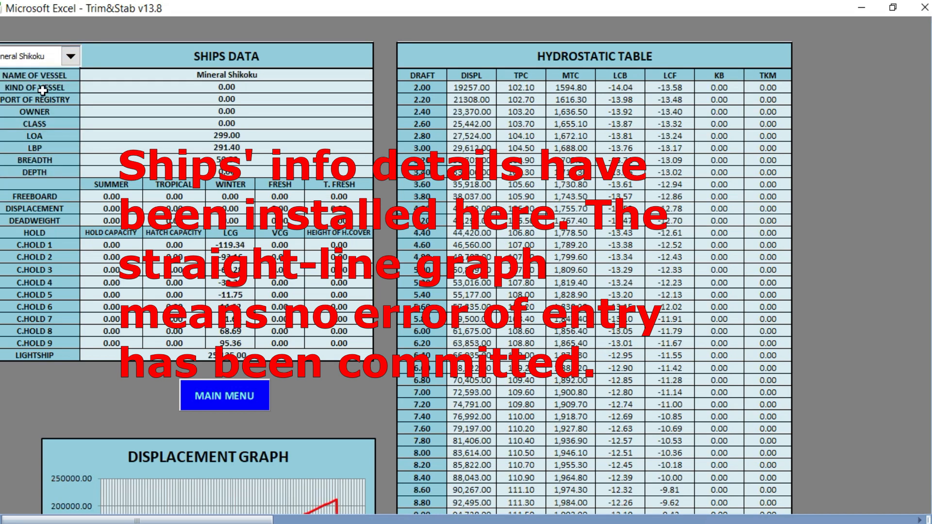
pyautogui.moveTo(929, 22); pyautogui.dragTo(929, 78)
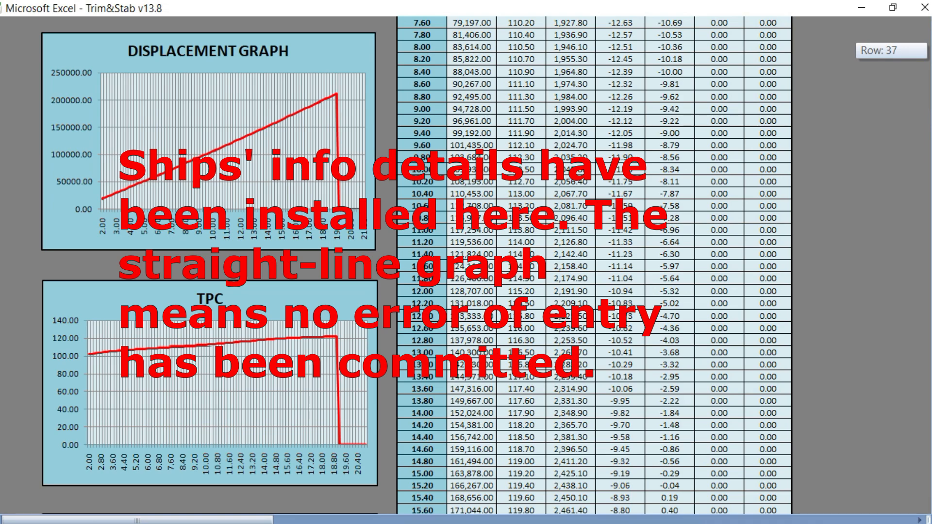
pyautogui.moveTo(929, 78); pyautogui.dragTo(929, 20)
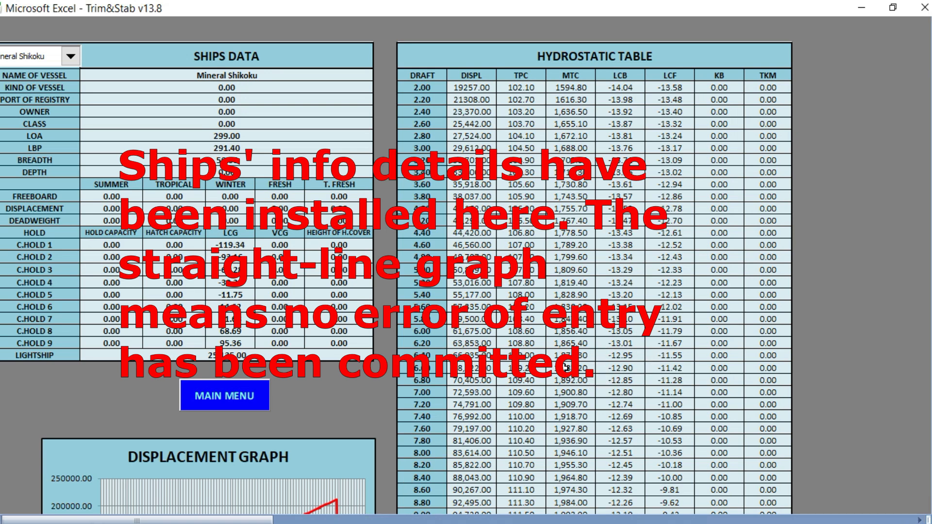
# Display the ships data and hydrostatic table for ROYAL CHORALE again.
pyautogui.click(71, 57)
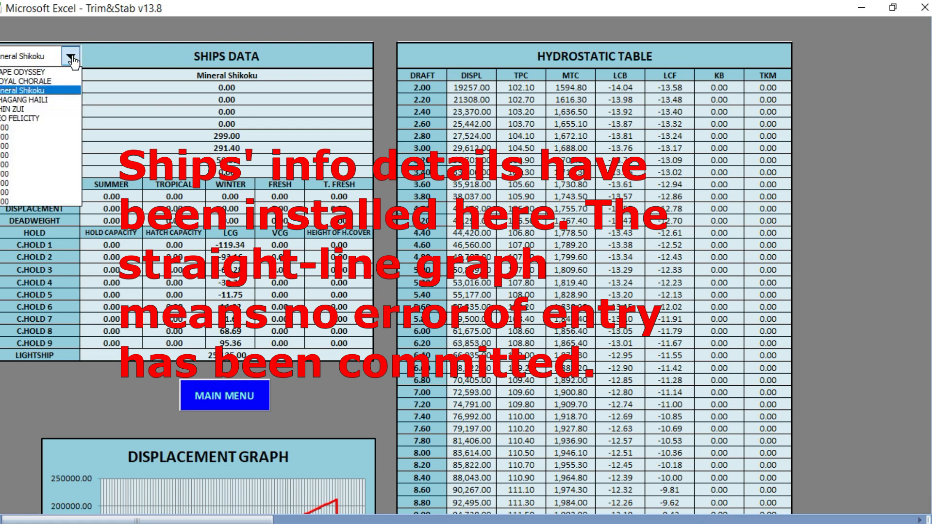
pyautogui.click(47, 81)
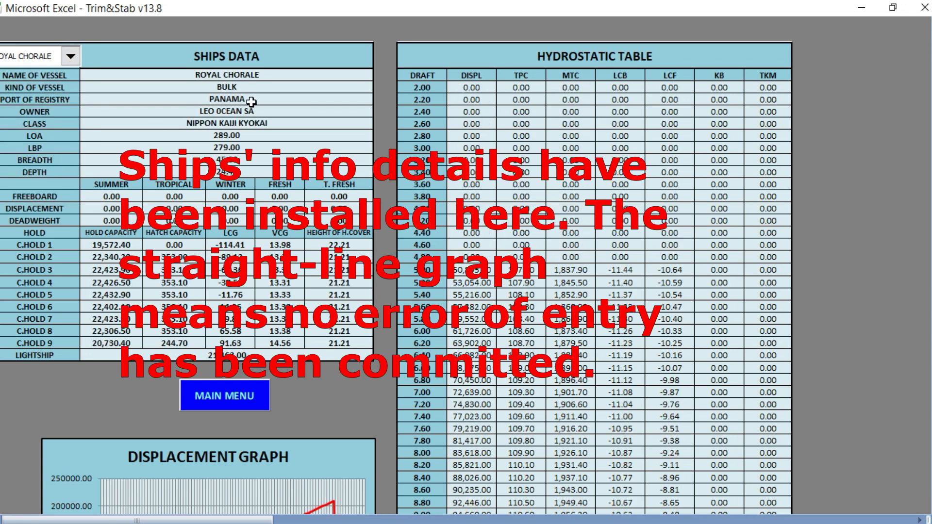
pyautogui.moveTo(930, 57)
pyautogui.mouseDown()
pyautogui.moveTo(930, 137)
pyautogui.moveTo(928, 55)
pyautogui.mouseUp()
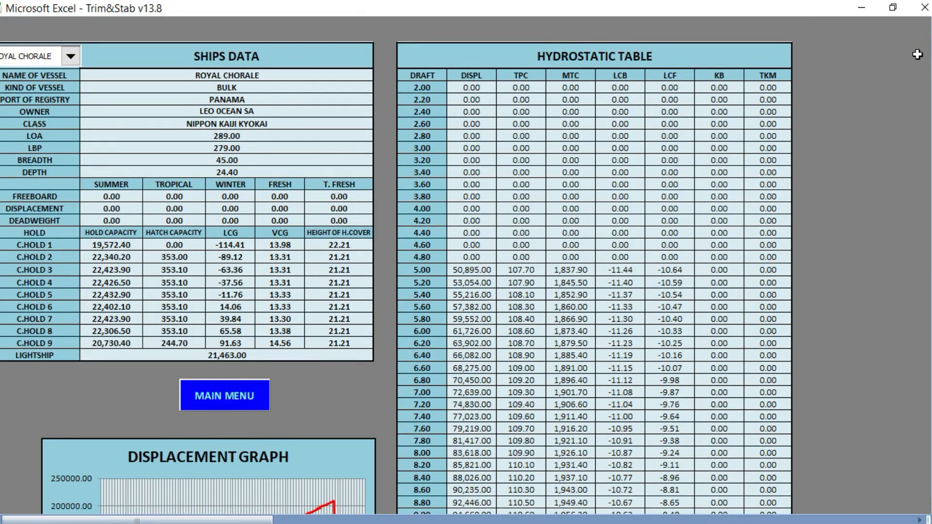
# Set the ships data to CAPE ODYSSEY and check its displacement and TPC graphs alongside the hydrostatic table.
pyautogui.click(79, 60)
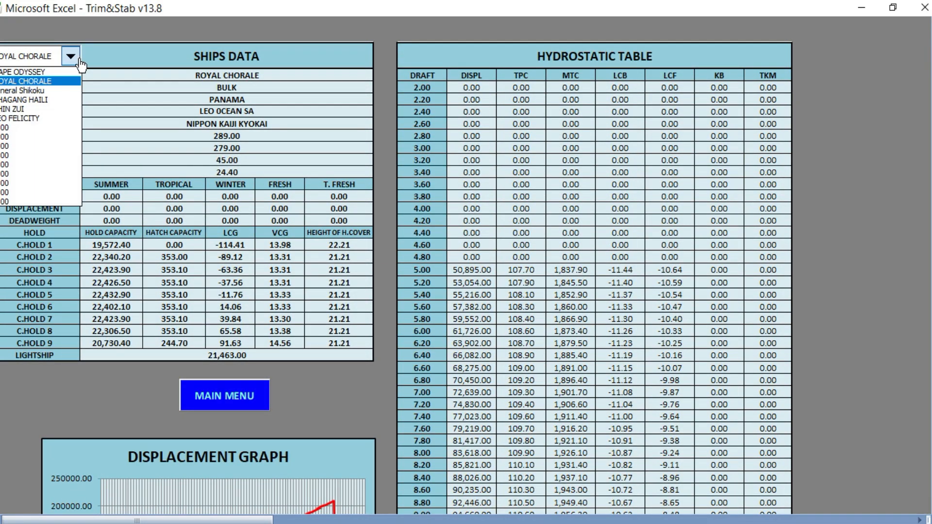
pyautogui.click(39, 72)
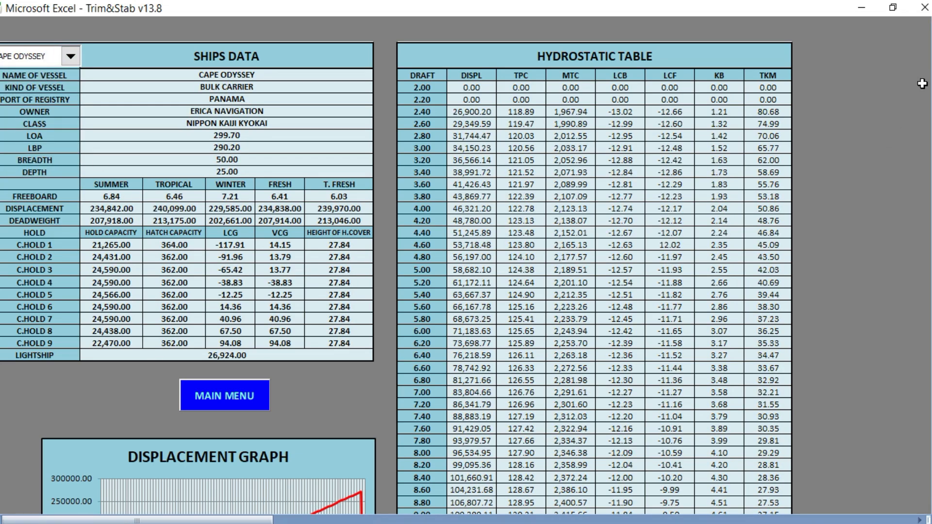
pyautogui.scroll(-17, 594, 291)
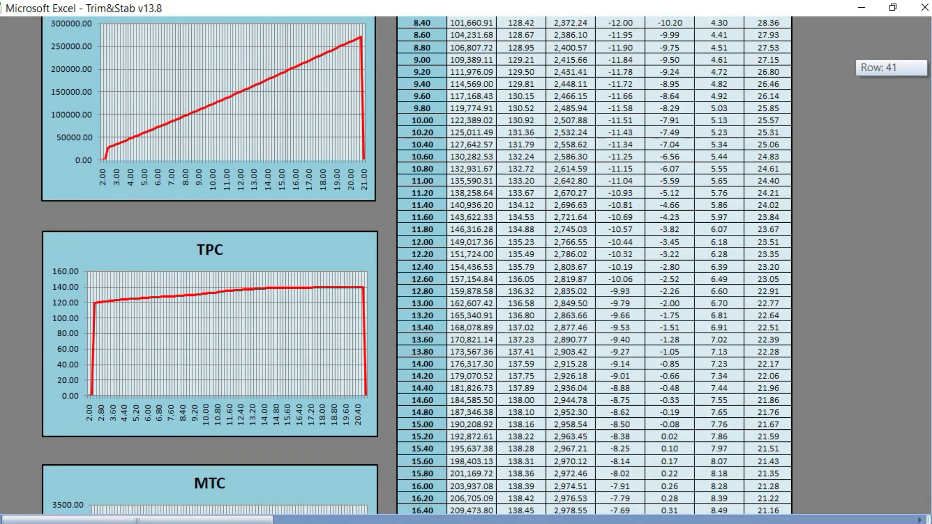
pyautogui.scroll(-3, 195, 84)
pyautogui.scroll(20, 194, 84)
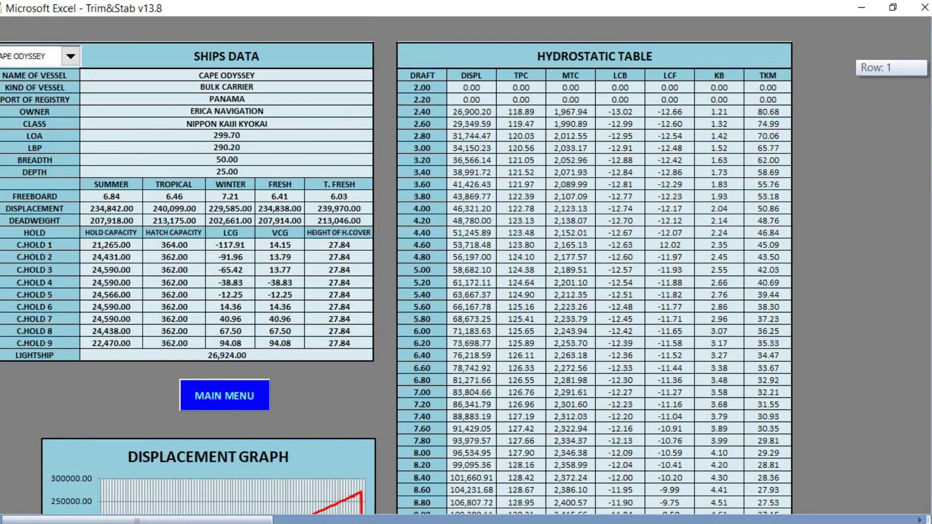
# Open the Ships Entry sheet from the main menu and review the side-by-side vessel data blocks.
pyautogui.click(225, 392)
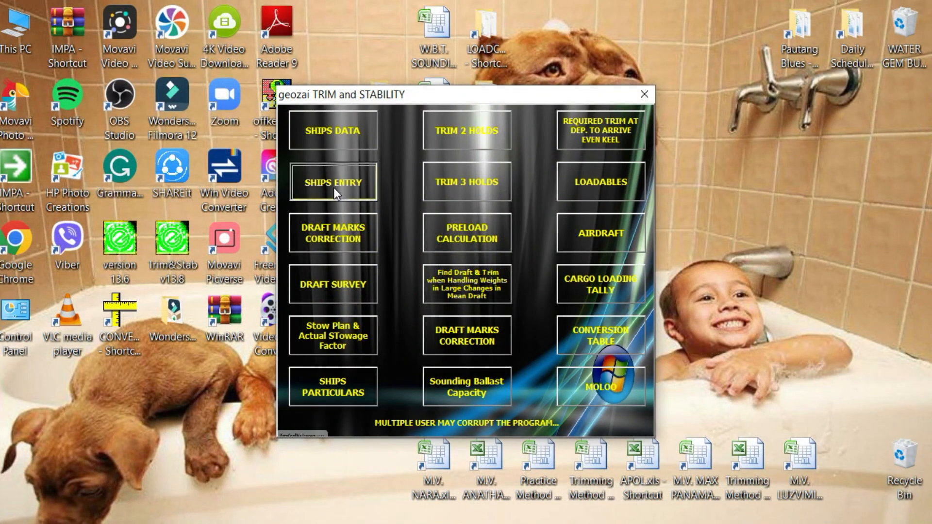
pyautogui.click(334, 188)
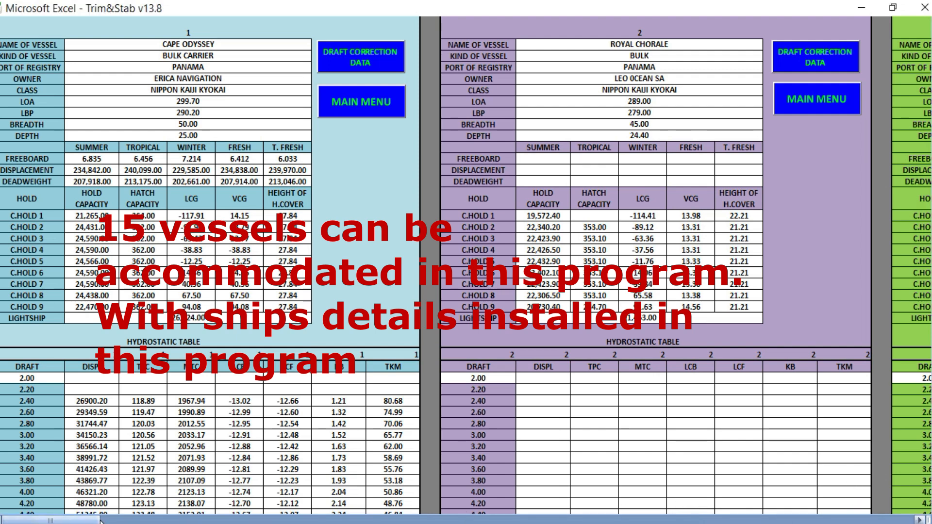
pyautogui.moveTo(63, 521)
pyautogui.mouseDown()
pyautogui.moveTo(761, 522)
pyautogui.moveTo(47, 522)
pyautogui.mouseUp()
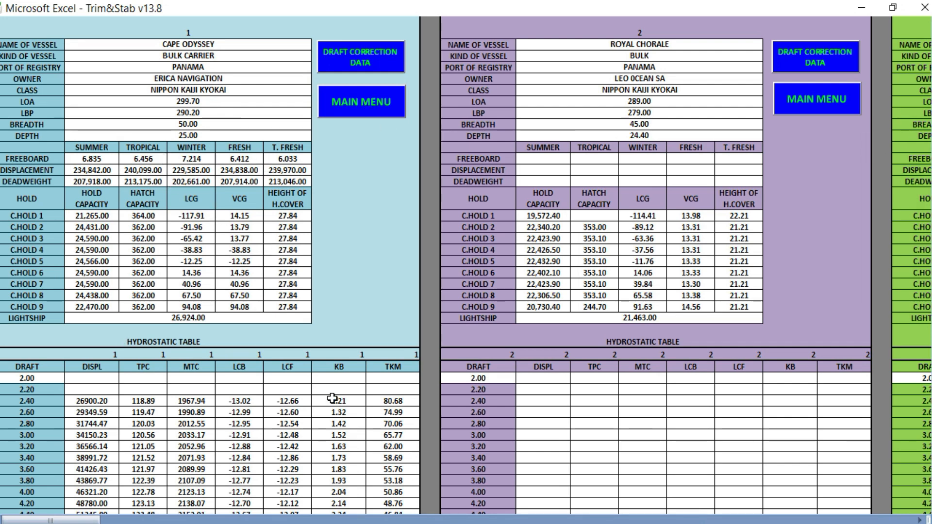
pyautogui.moveTo(929, 141)
pyautogui.mouseDown()
pyautogui.moveTo(928, 149)
pyautogui.moveTo(929, 141)
pyautogui.mouseUp()
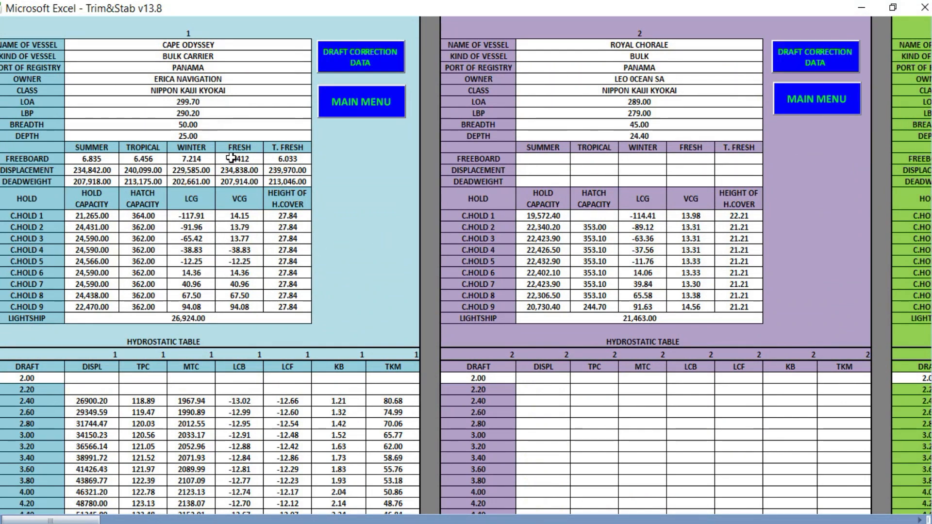
# Return to the main menu and open Draft Survey to view the initial, intermediate and final surveys.
pyautogui.click(368, 100)
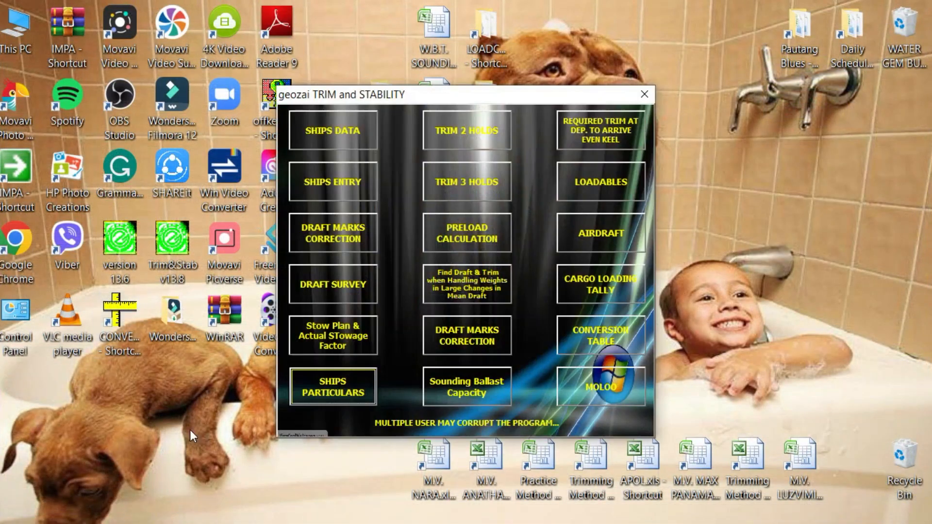
pyautogui.click(334, 286)
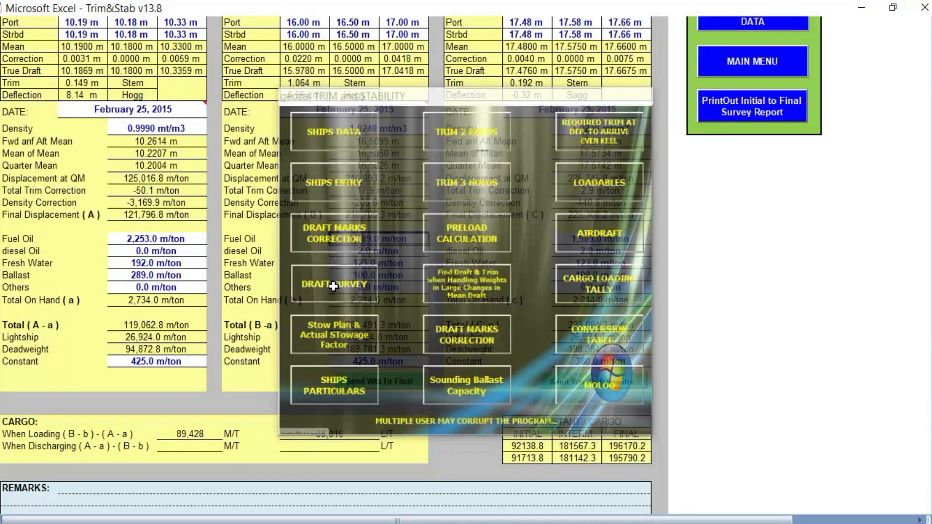
pyautogui.moveTo(930, 274); pyautogui.dragTo(930, 268)
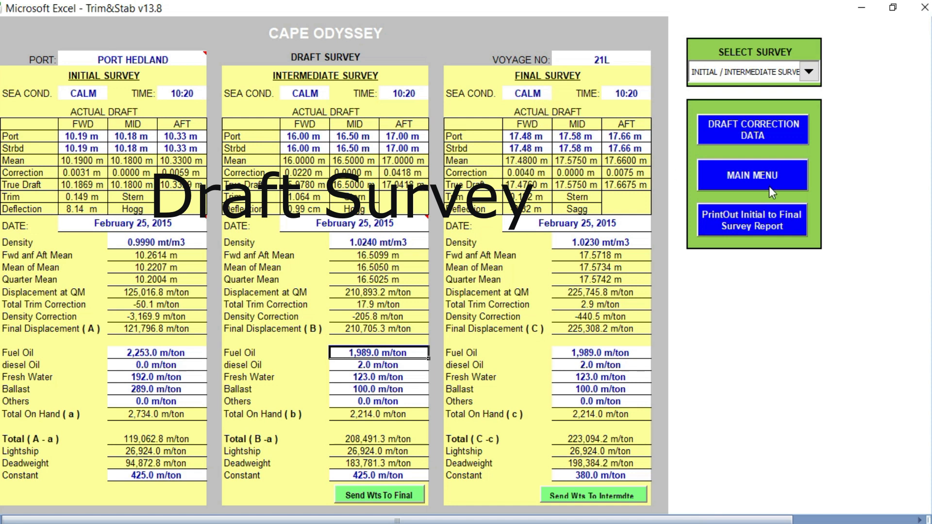
# View the Stow Plan & Actual Stowage Factor sheet through the main menu, and return to the menu.
pyautogui.click(749, 175)
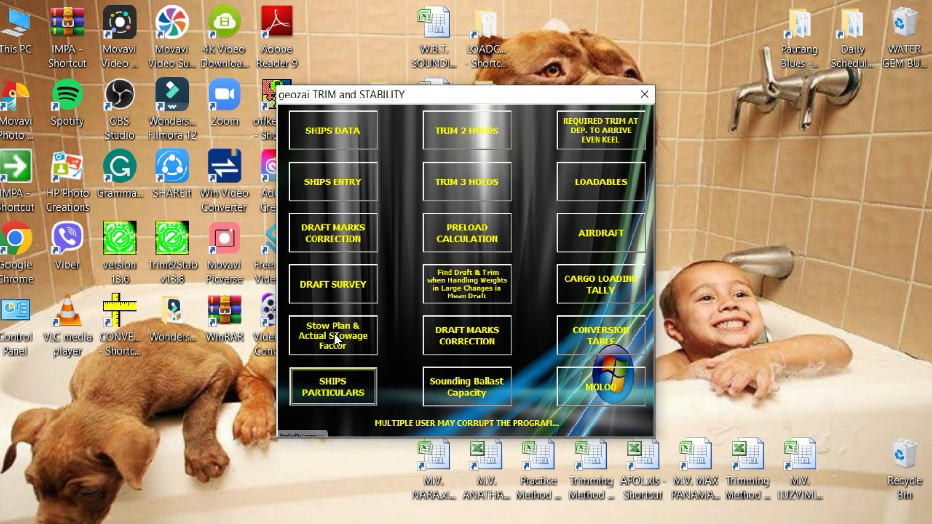
pyautogui.click(334, 333)
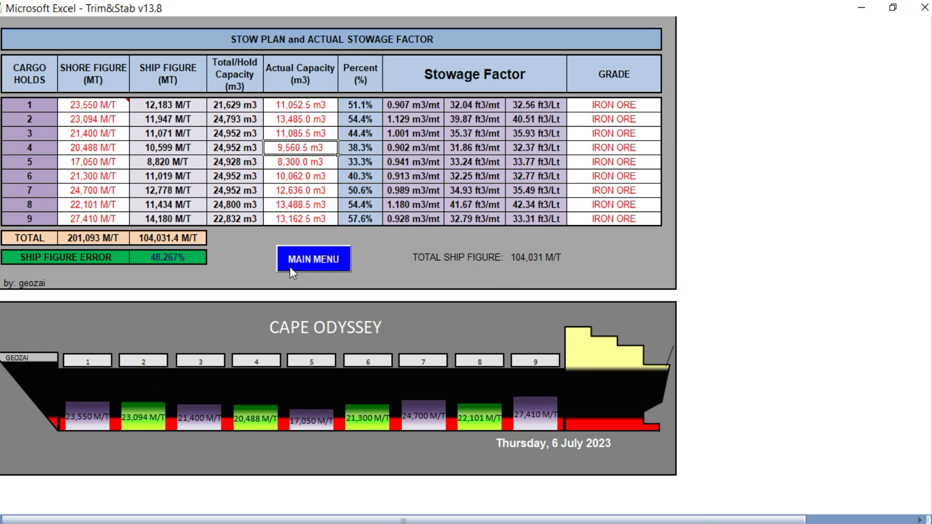
pyautogui.click(313, 261)
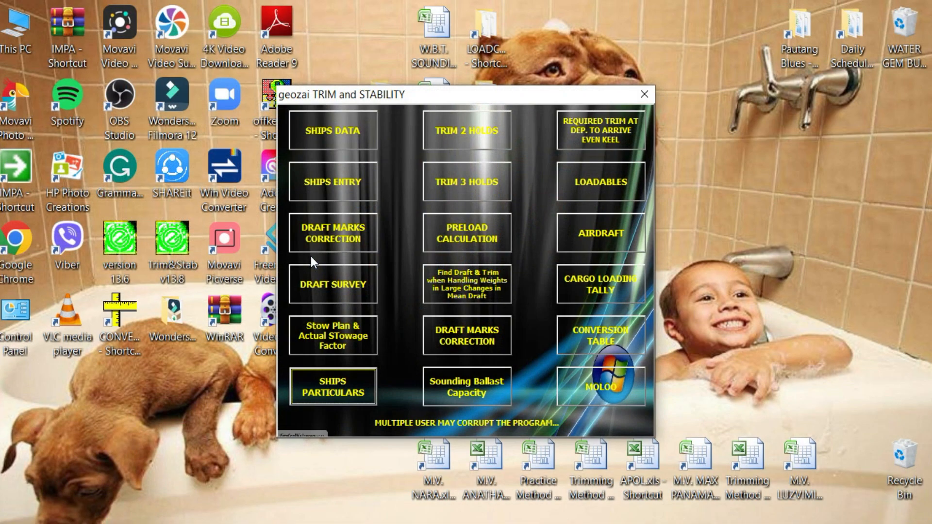
# Open Ships Particulars and inspect the official number, call sign, and CARGO HOLD 3's allowable weight and hatch cover dimension.
pyautogui.click(333, 385)
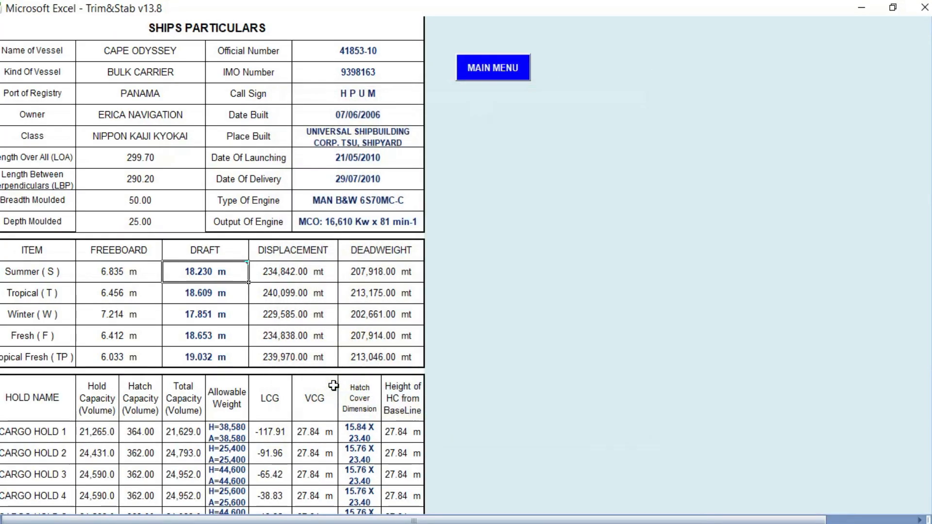
pyautogui.click(358, 52)
pyautogui.click(359, 95)
pyautogui.click(218, 475)
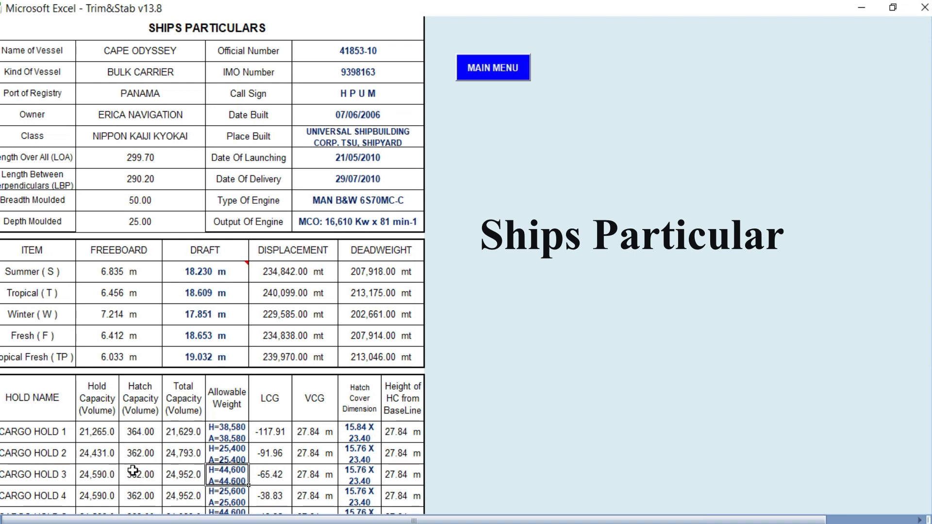
pyautogui.click(348, 477)
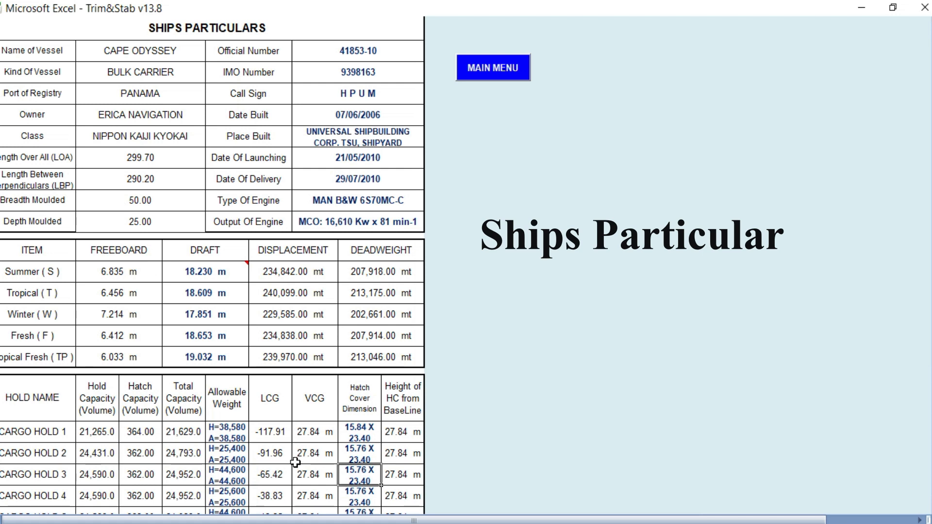
# Inspect the draft entries for the Summer, Tropical, Winter and Tropical Fresh load lines in Ships Particulars.
pyautogui.click(203, 291)
pyautogui.click(202, 271)
pyautogui.click(204, 291)
pyautogui.click(201, 316)
pyautogui.click(202, 351)
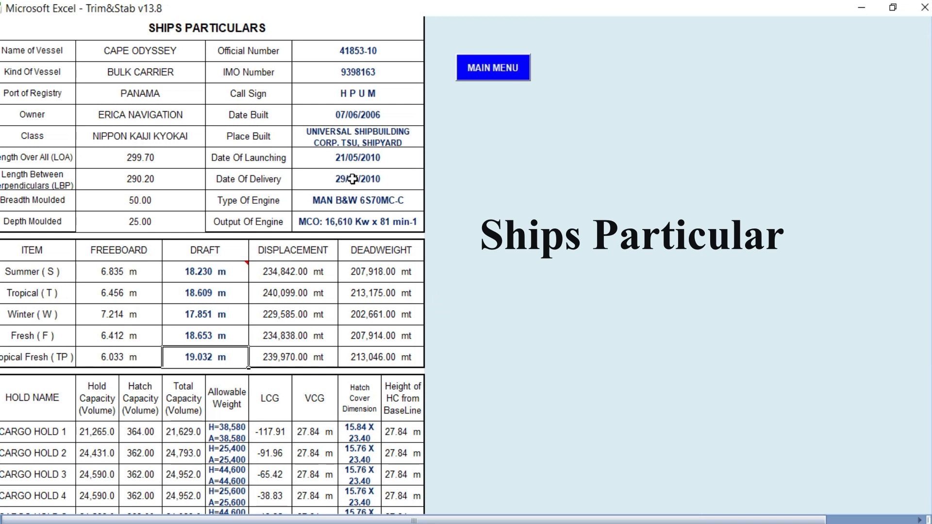
# Return to the main menu from Ships Particulars and open the TRIM 2 HOLDS sheet.
pyautogui.click(513, 71)
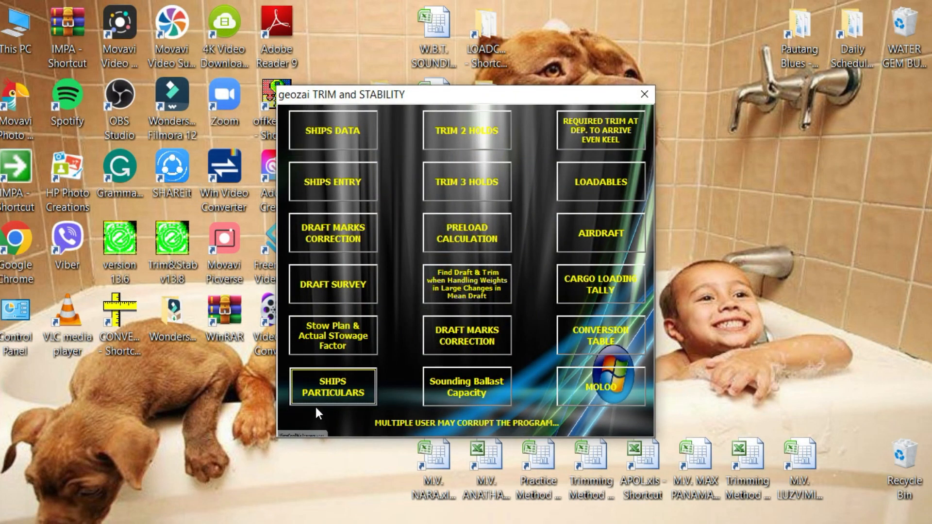
pyautogui.click(464, 133)
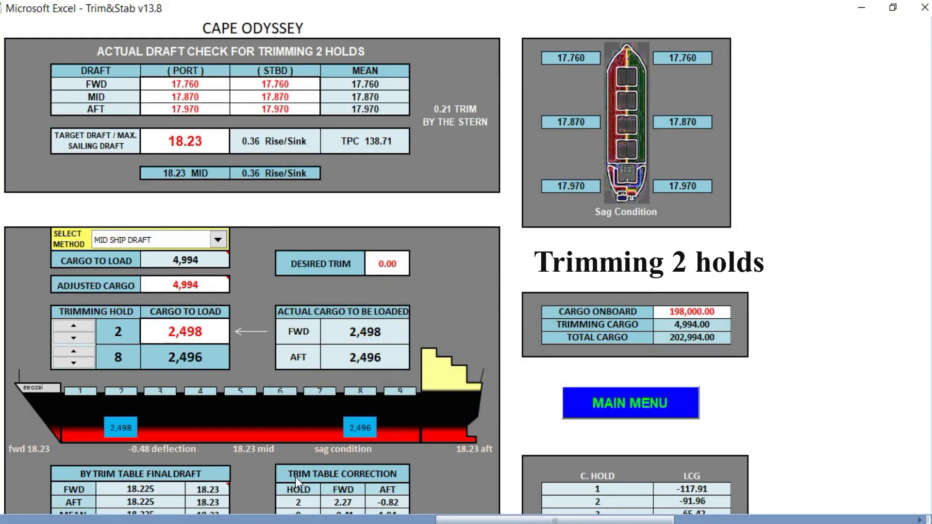
pyautogui.moveTo(931, 220)
pyautogui.mouseDown()
pyautogui.moveTo(930, 318)
pyautogui.moveTo(931, 220)
pyautogui.mouseUp()
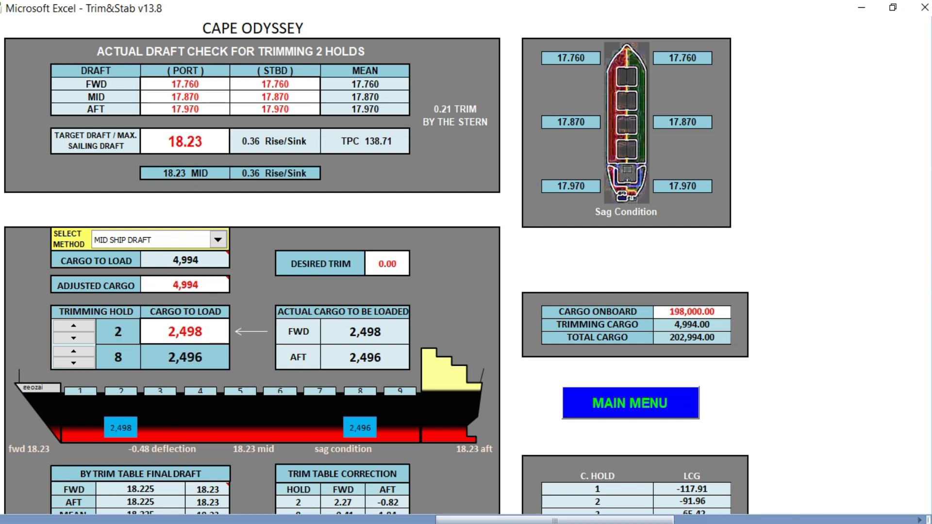
# Switch to the Documents folder in File Explorer and open the Trimming Method M.V. Cape Odyssey Program 89 workbook.
pyautogui.moveTo(260, 523)
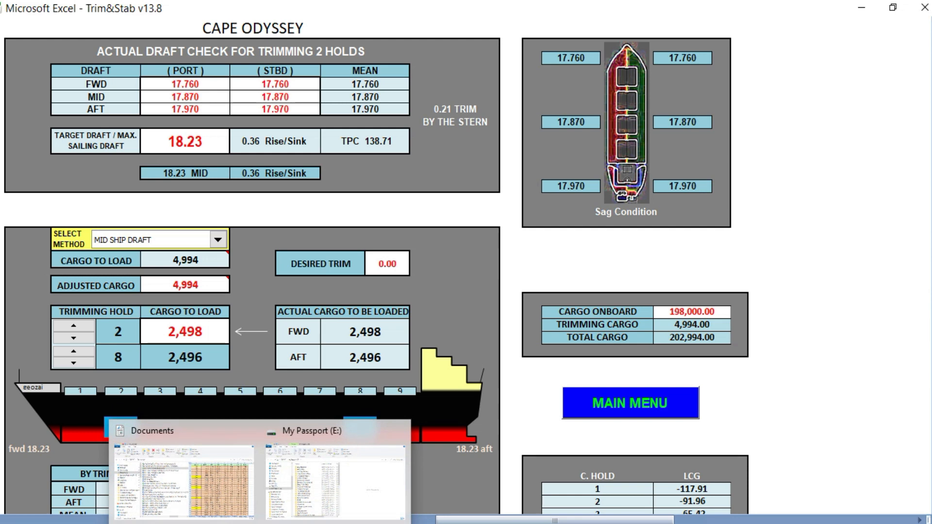
pyautogui.click(232, 518)
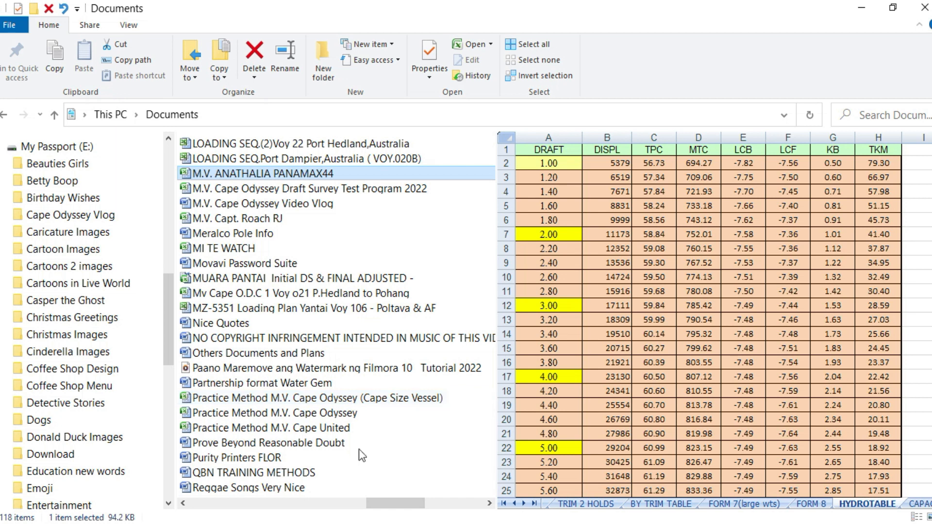
pyautogui.click(488, 504)
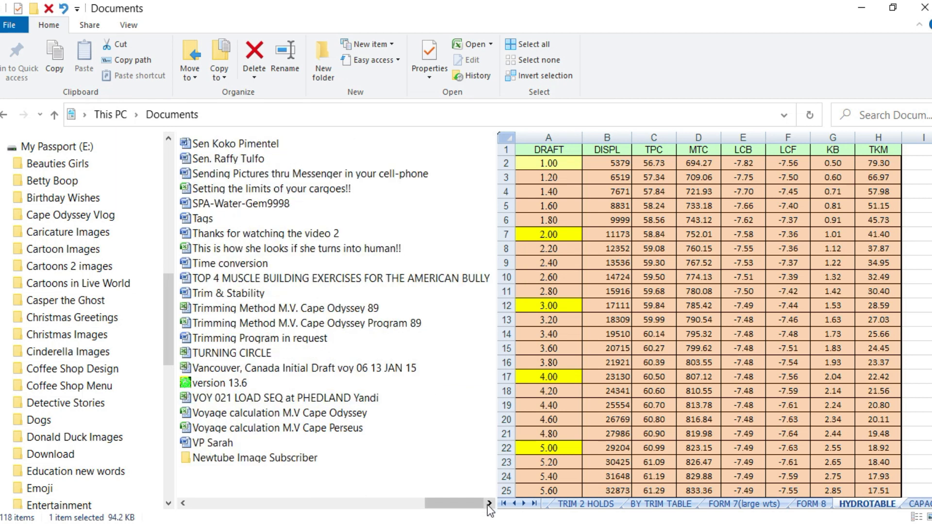
pyautogui.click(386, 325)
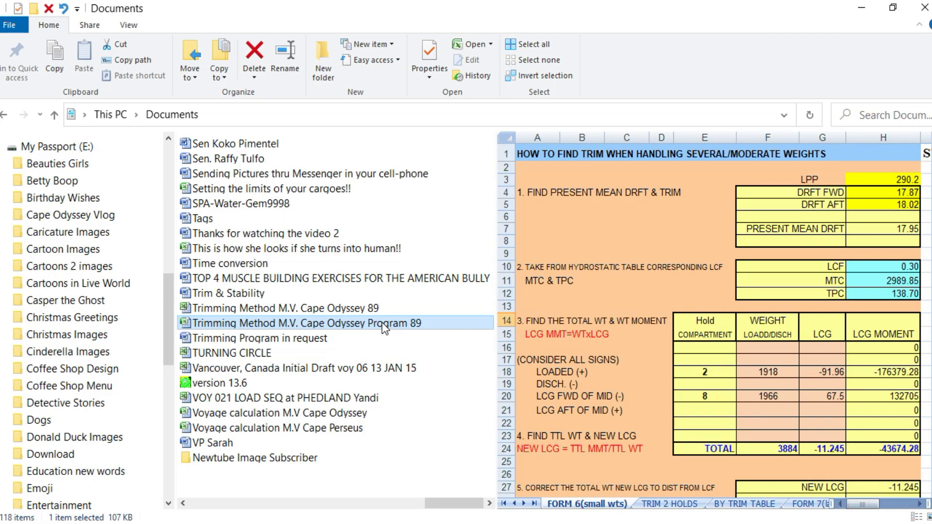
pyautogui.doubleClick(384, 324)
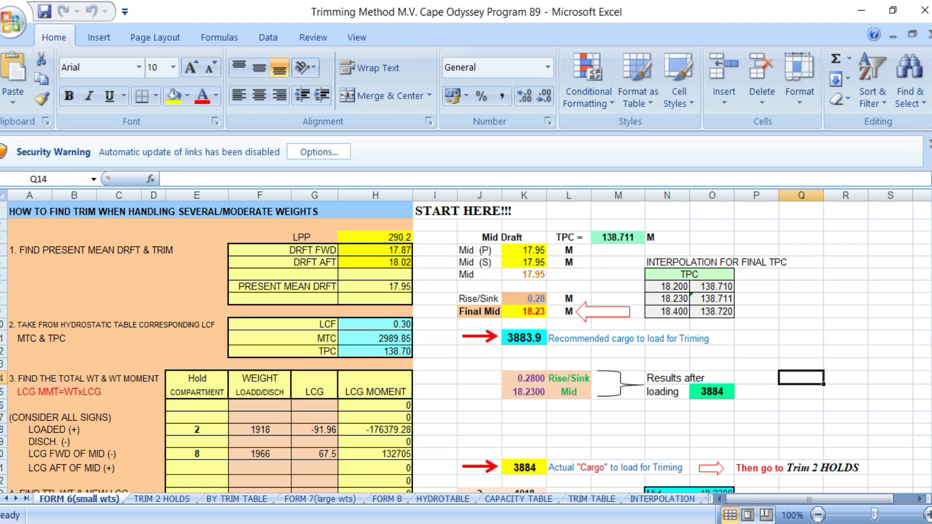
# Switch back to the Trim&Stab v13.8 workbook and set the FWD draft to 17.87 for both port and starboard.
pyautogui.moveTo(286, 523)
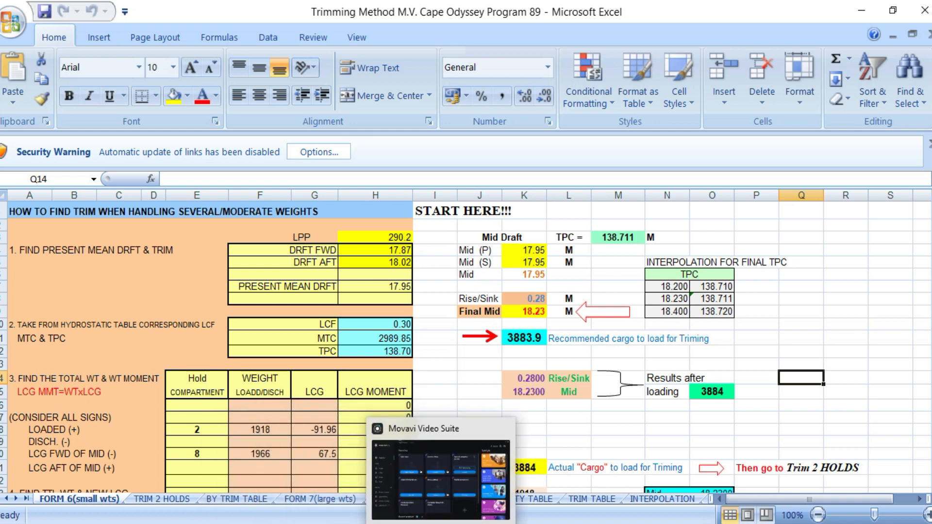
pyautogui.moveTo(367, 523)
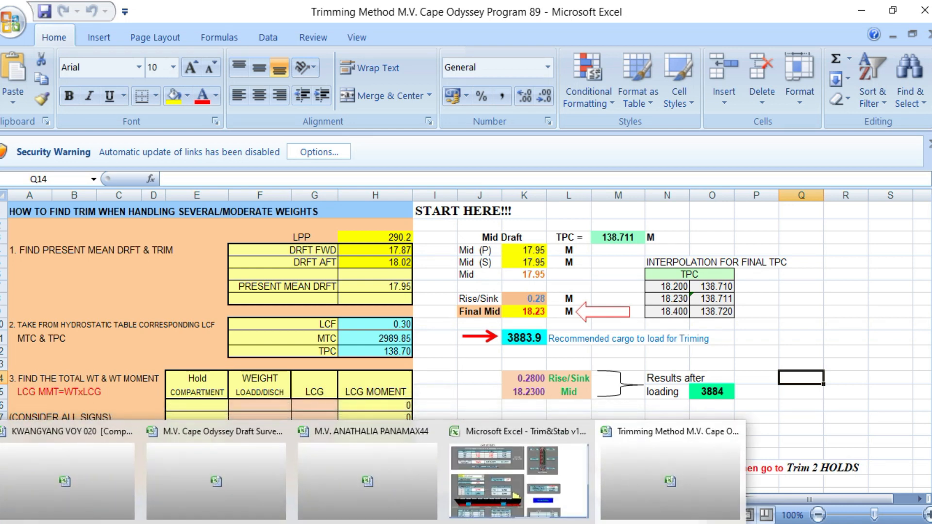
pyautogui.click(497, 476)
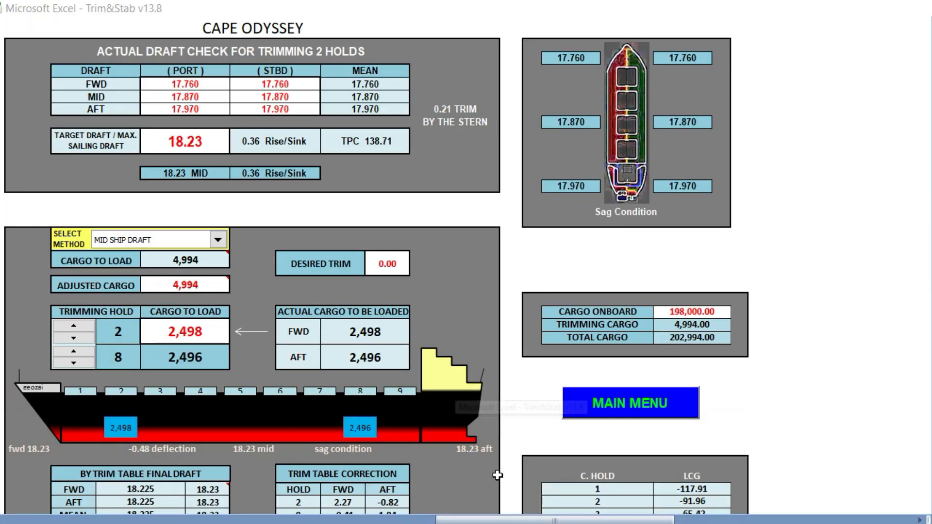
pyautogui.click(181, 85)
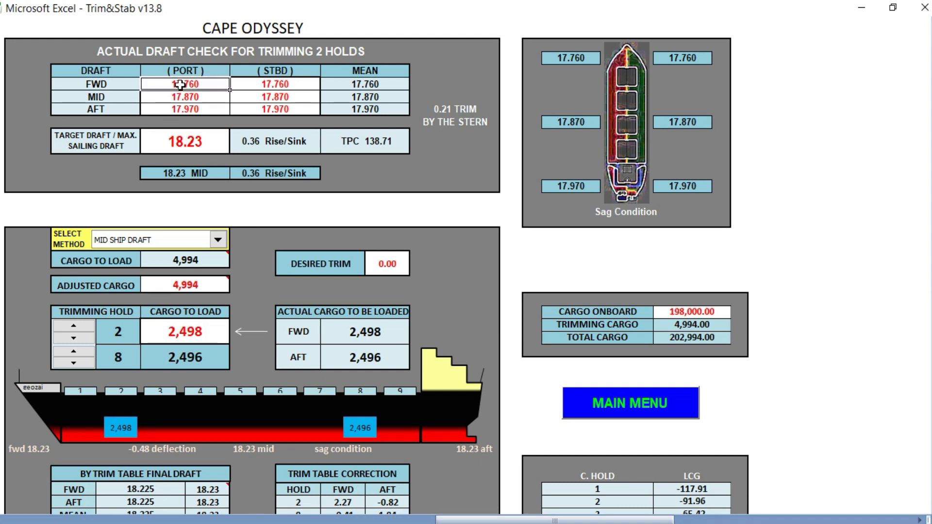
pyautogui.write('17')
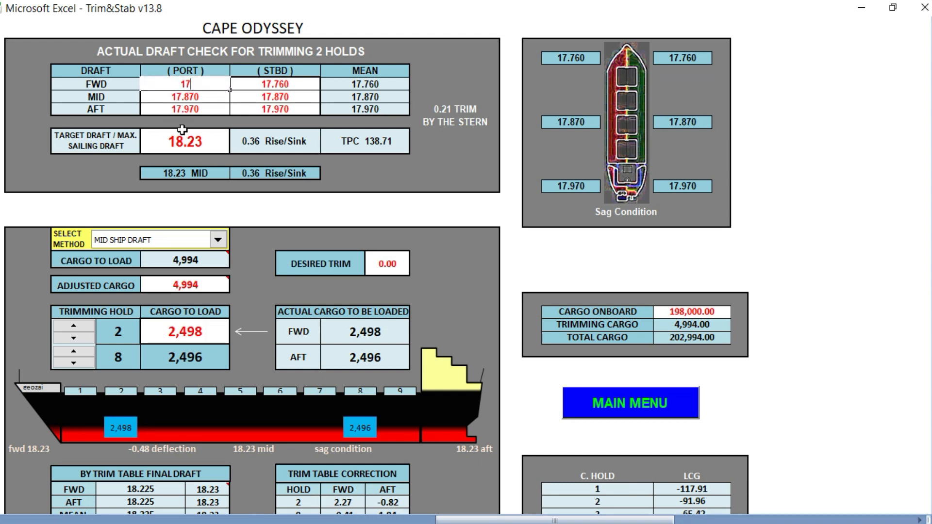
pyautogui.write('.87')
pyautogui.press('Tab')
pyautogui.write('1')
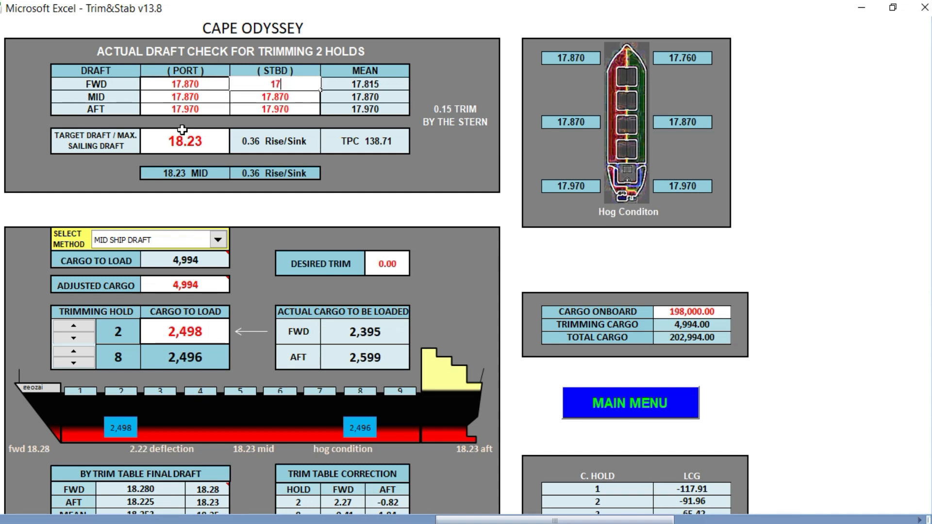
pyautogui.write('7.87')
# Check the mid drafts in the Trimming Method workbook and set the MID draft to 17.95 for both port and starboard in Trim&Stab.
pyautogui.click(181, 97)
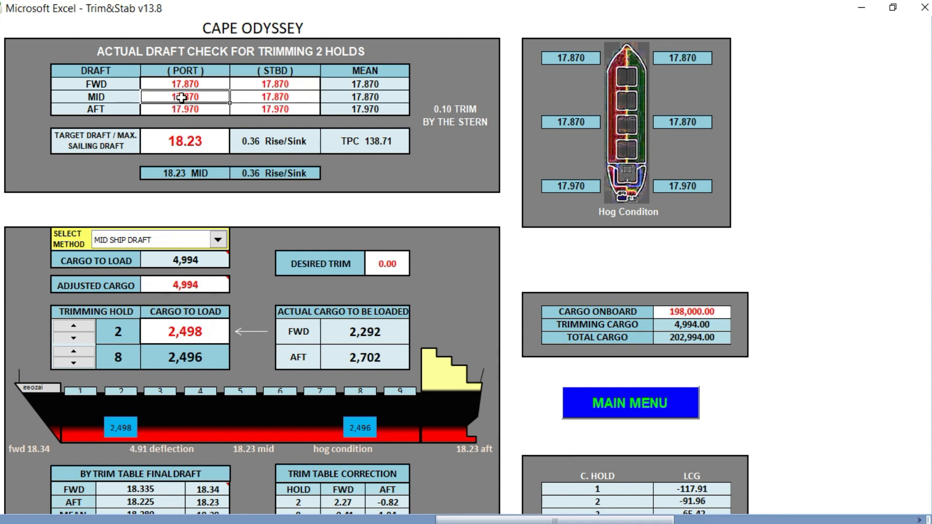
pyautogui.moveTo(325, 523)
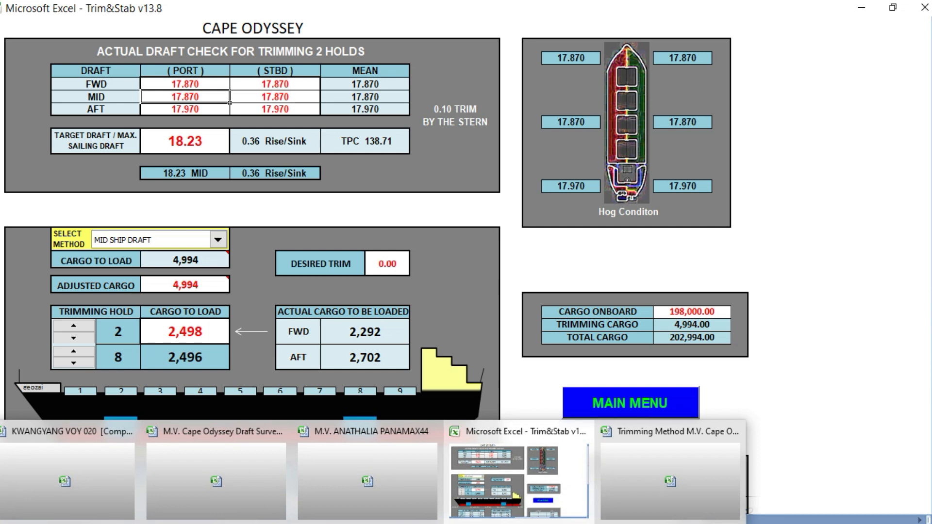
pyautogui.click(631, 491)
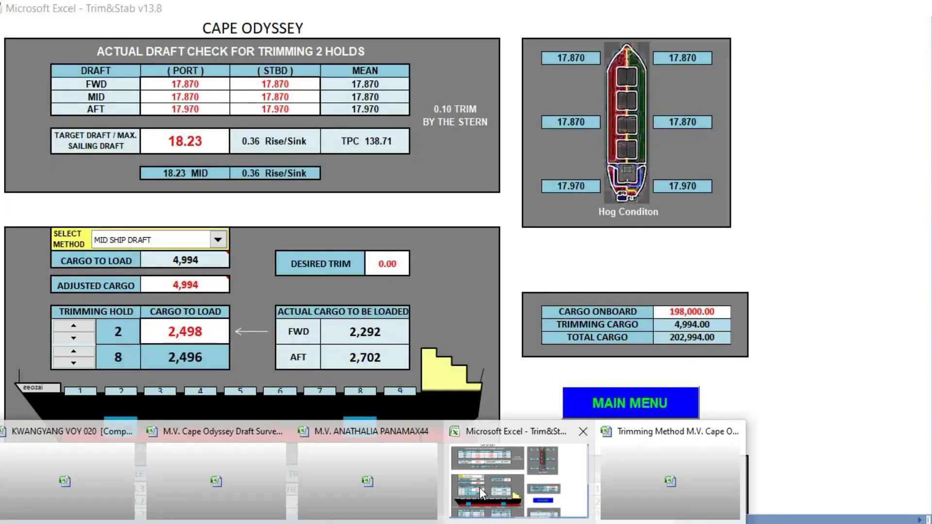
pyautogui.click(480, 487)
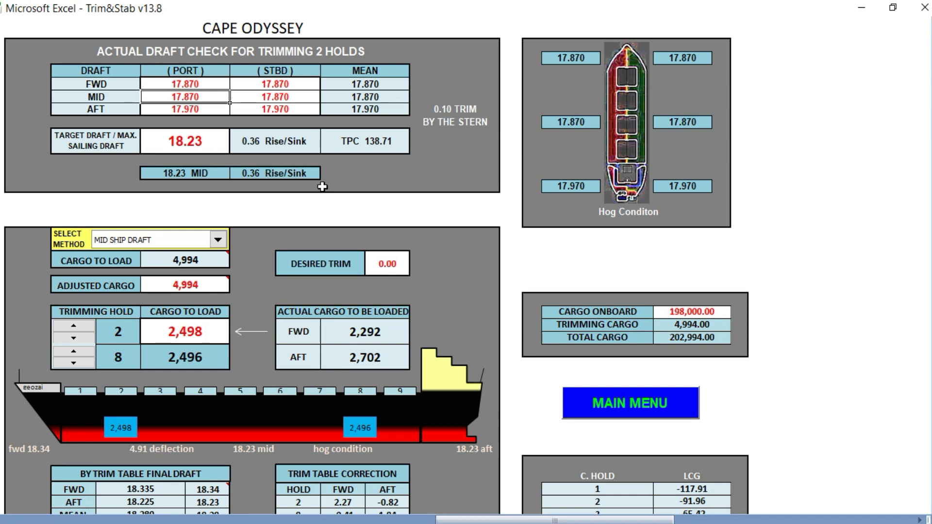
pyautogui.write('17.')
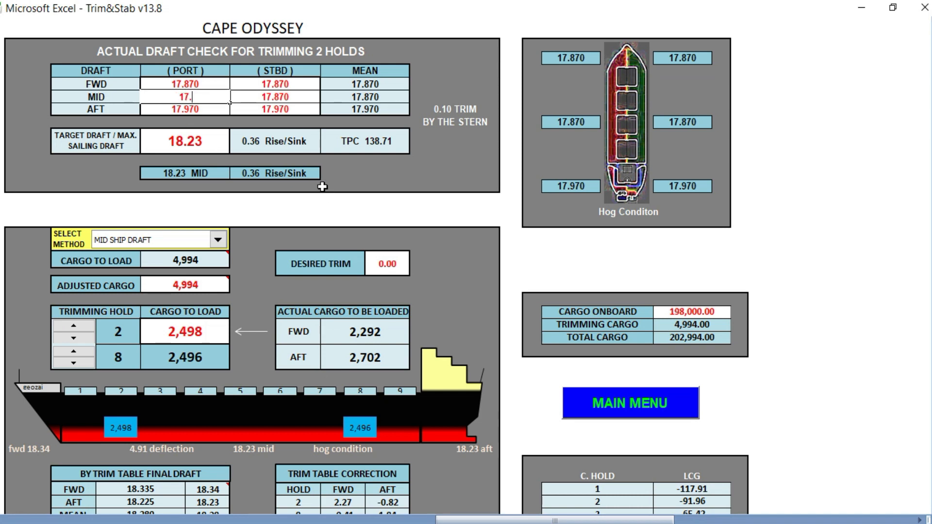
pyautogui.write('95')
pyautogui.press('Tab')
pyautogui.write('17')
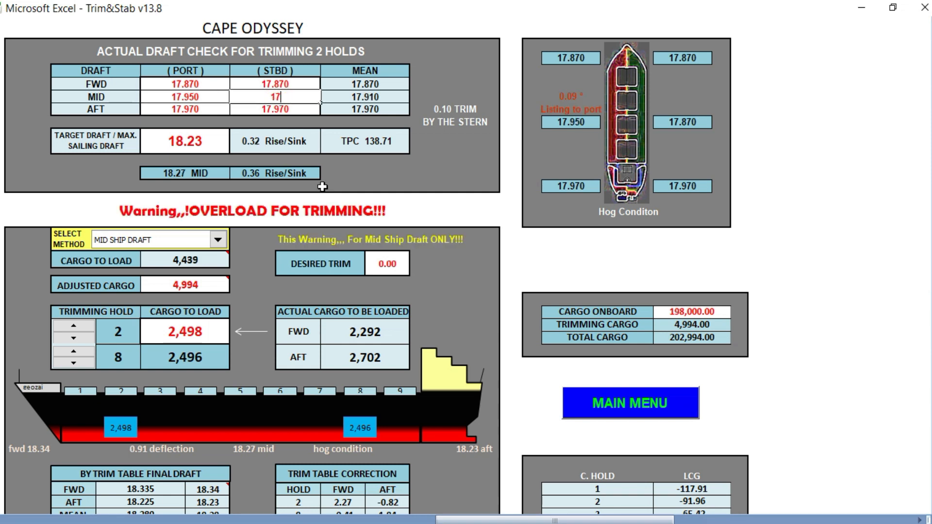
pyautogui.write('.95')
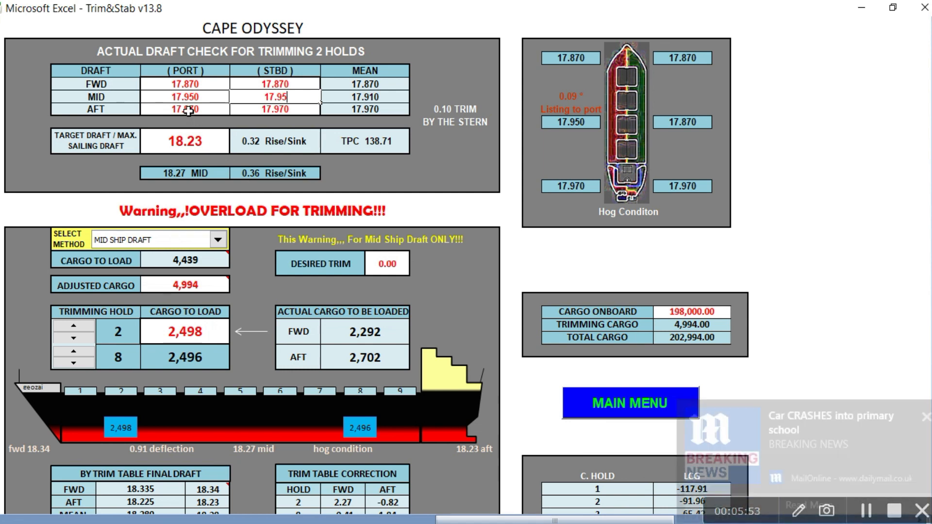
pyautogui.press('Return')
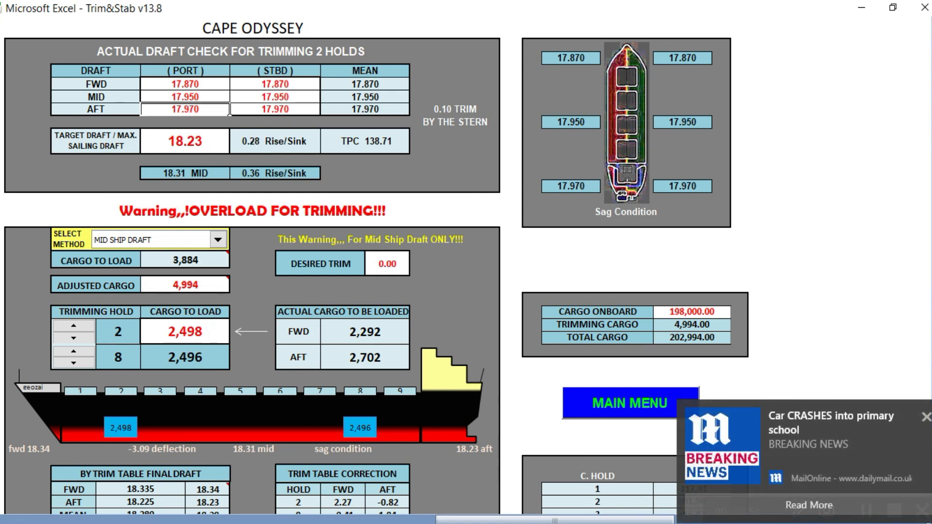
pyautogui.click(926, 418)
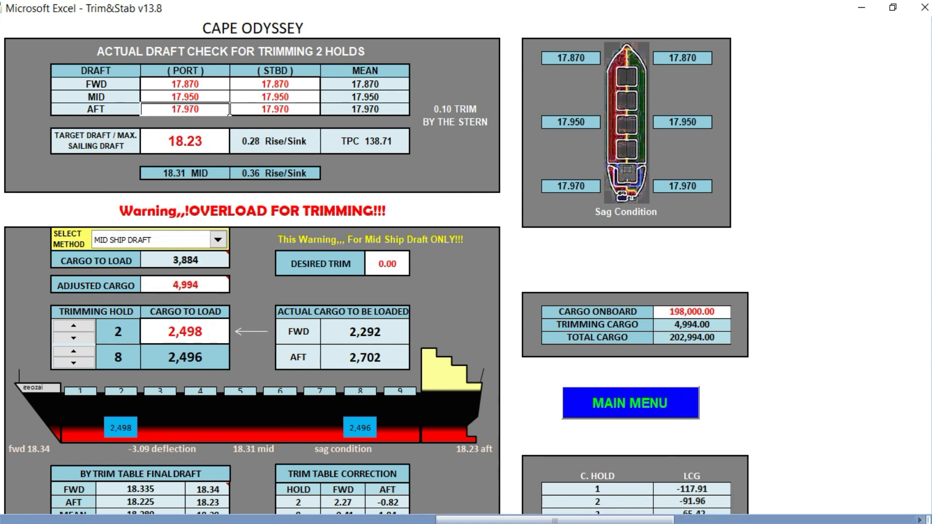
# Look up the aft draft in the Trimming Method workbook and set the port AFT draft to 18.02 in Trim&Stab.
pyautogui.moveTo(369, 523)
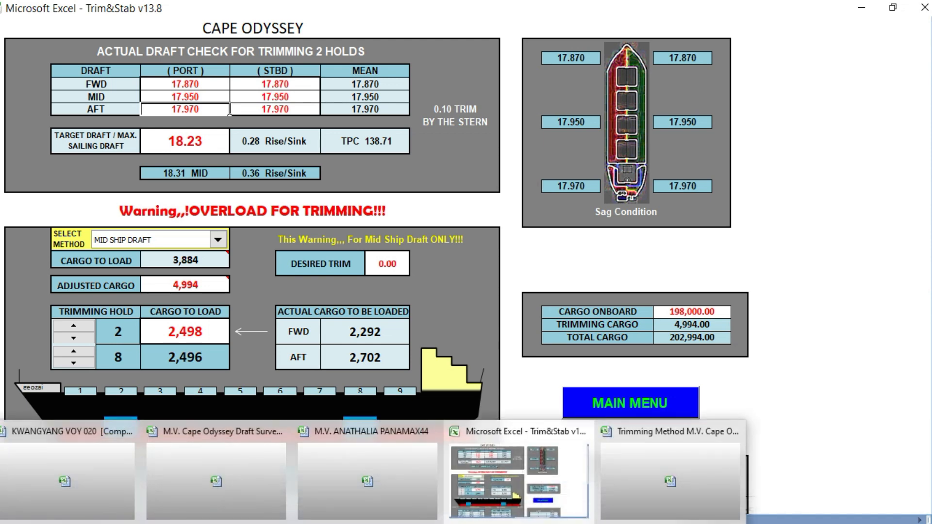
pyautogui.click(617, 478)
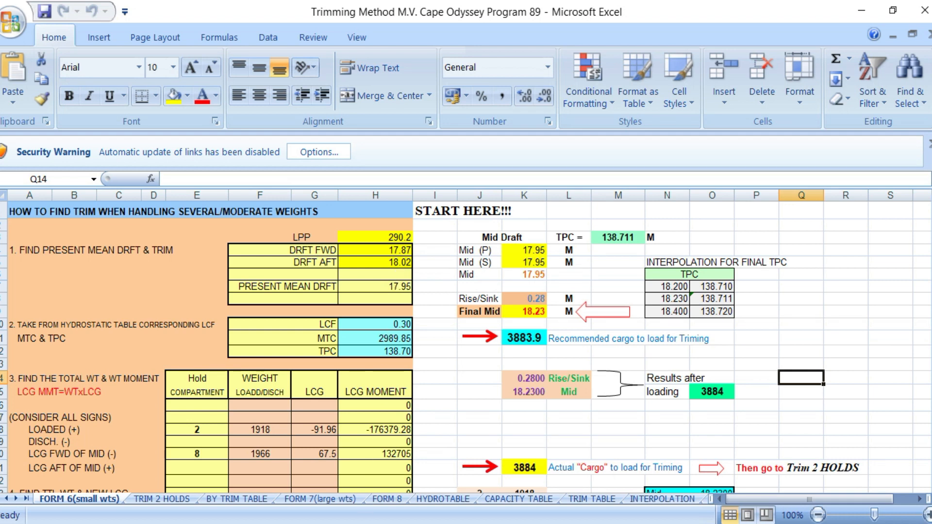
pyautogui.moveTo(369, 523)
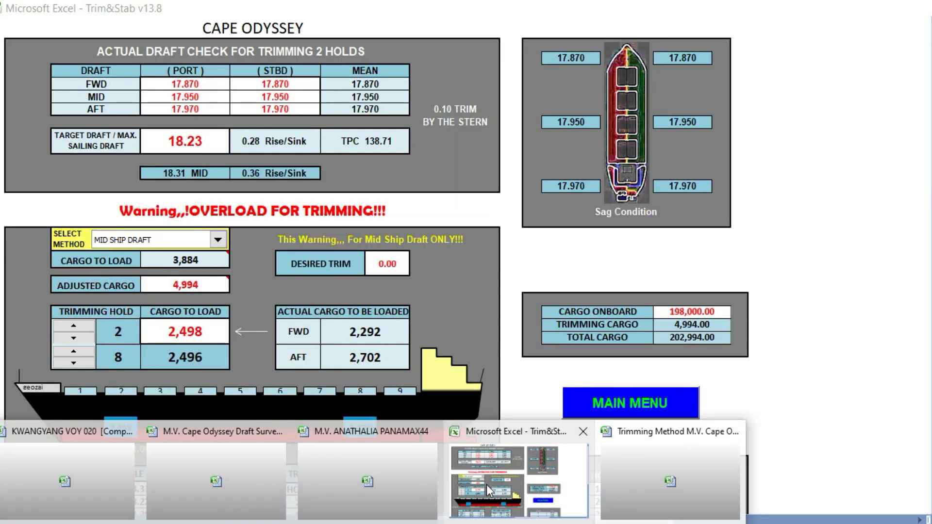
pyautogui.click(486, 485)
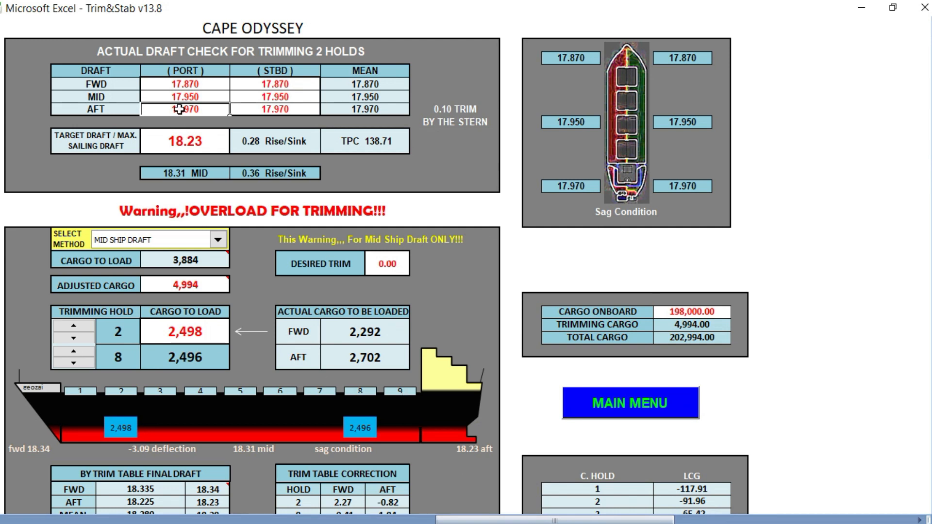
pyautogui.write('18')
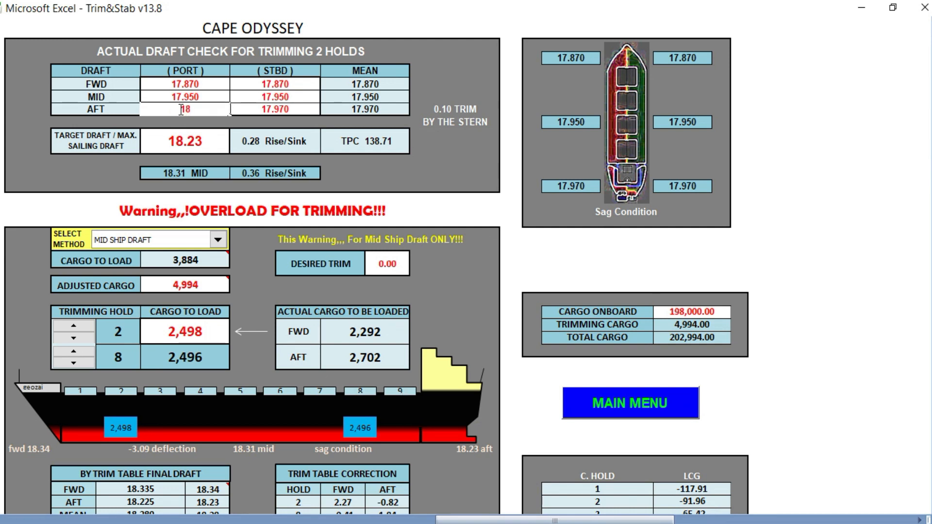
pyautogui.write('.02')
pyautogui.press('Return')
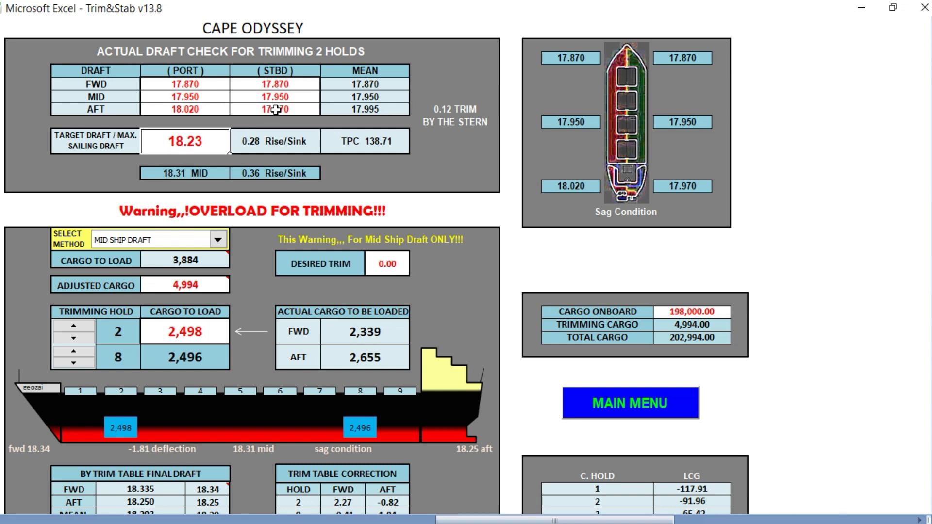
# Recheck the port AFT draft against the Trimming Method workbook and re-enter it as 18.02.
pyautogui.click(191, 108)
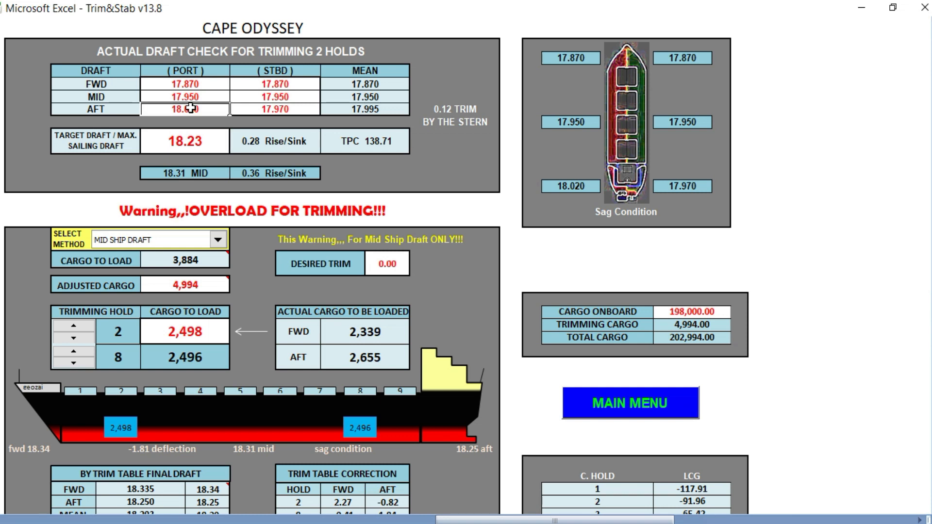
pyautogui.write('18')
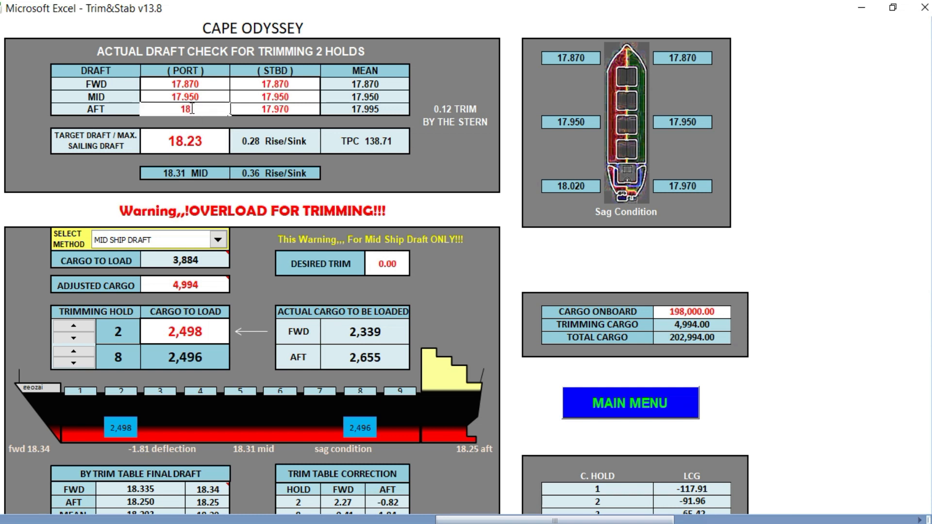
pyautogui.write('.20')
pyautogui.click(640, 492)
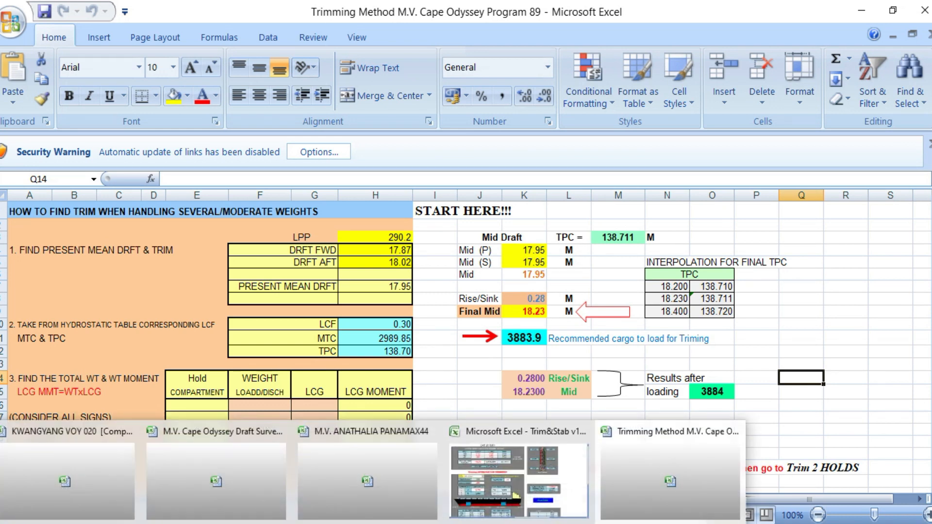
pyautogui.click(462, 472)
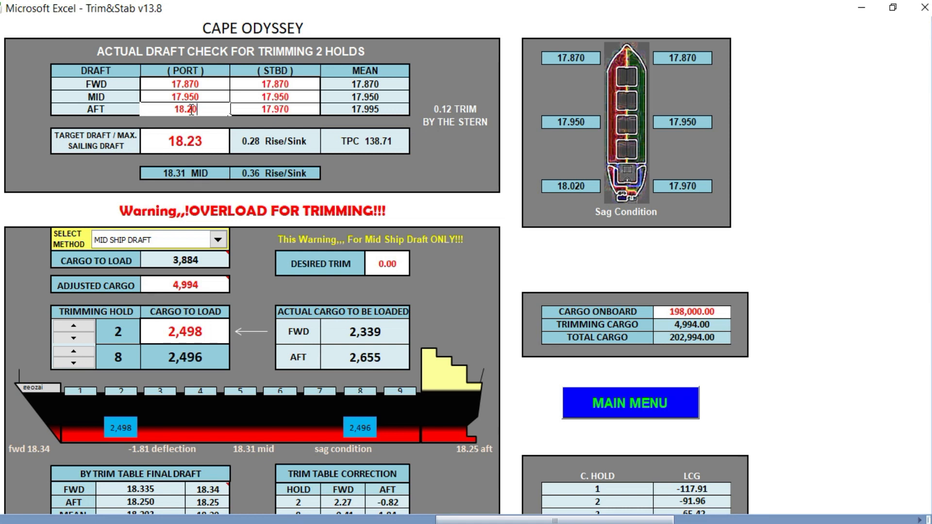
pyautogui.press('BackSpace')
pyautogui.press('BackSpace')
pyautogui.write('02')
# Set the starboard AFT draft to 18.02 in the actual draft check table.
pyautogui.click(272, 109)
pyautogui.write('18')
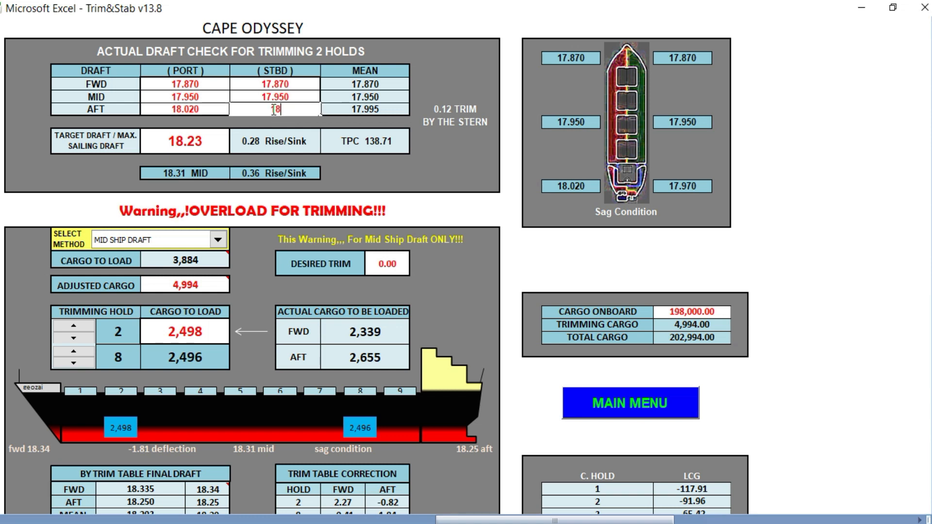
pyautogui.write('.02')
pyautogui.press('Return')
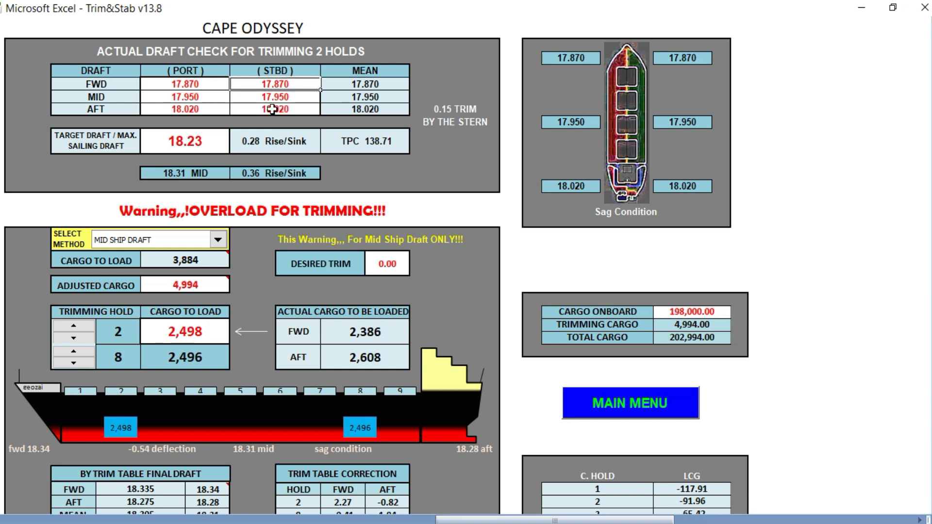
# Check the target draft against the final mid draft in the Trimming Method workbook and review its TRIM 2 HOLDS and FORM 6 sheets.
pyautogui.click(188, 144)
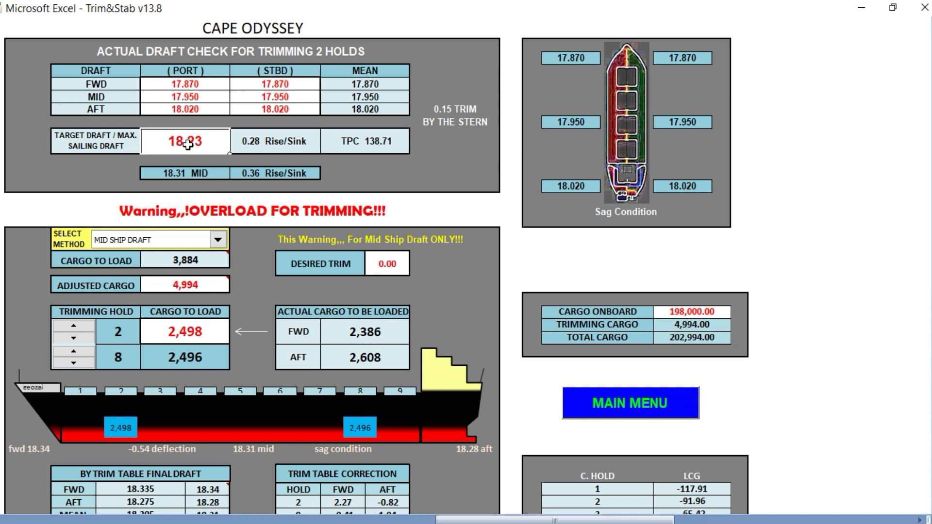
pyautogui.moveTo(367, 523)
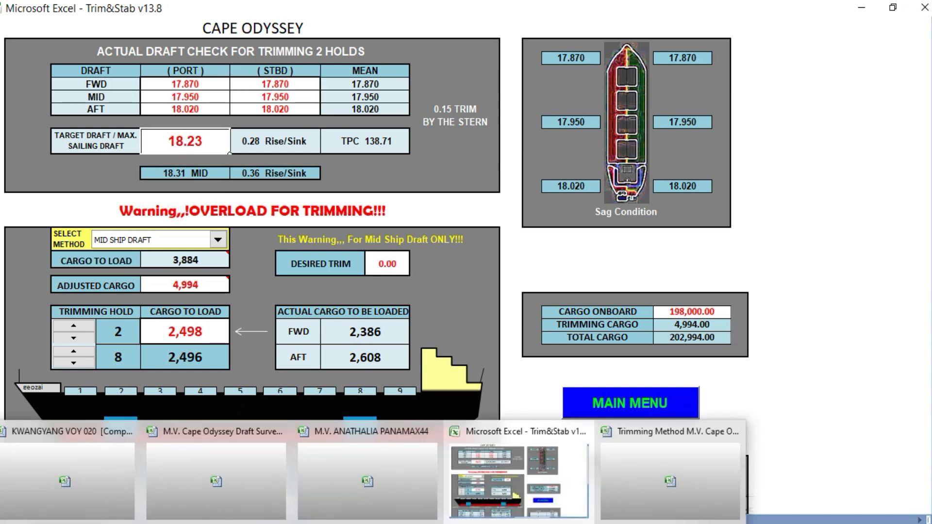
pyautogui.click(632, 510)
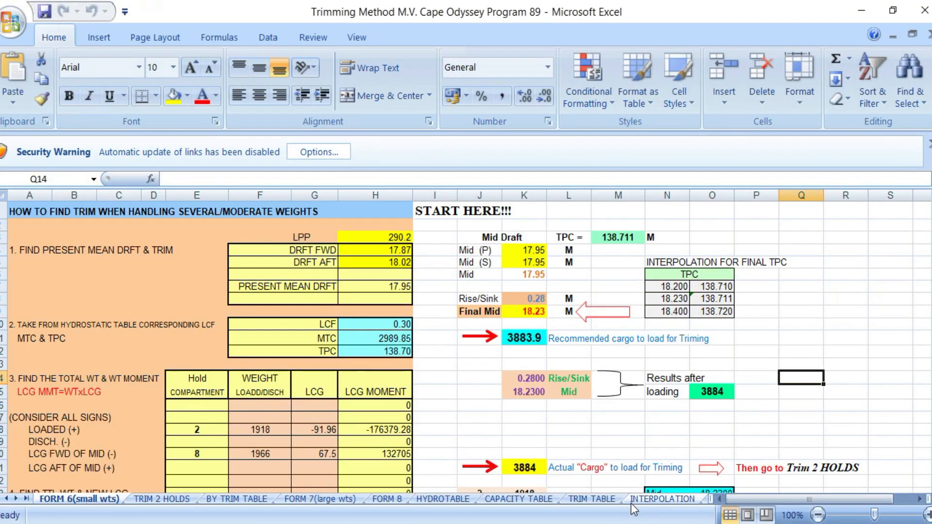
pyautogui.click(150, 499)
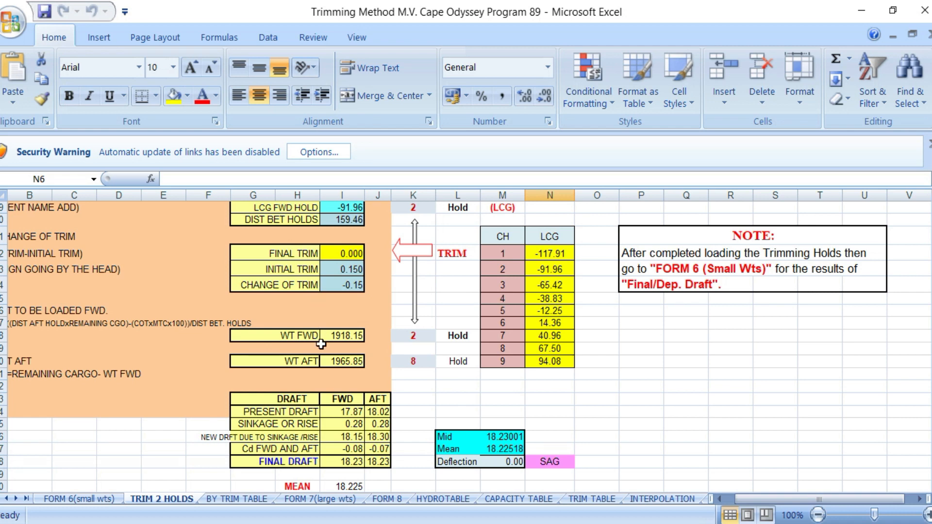
pyautogui.moveTo(931, 355); pyautogui.dragTo(931, 281)
pyautogui.moveTo(931, 246); pyautogui.dragTo(931, 265)
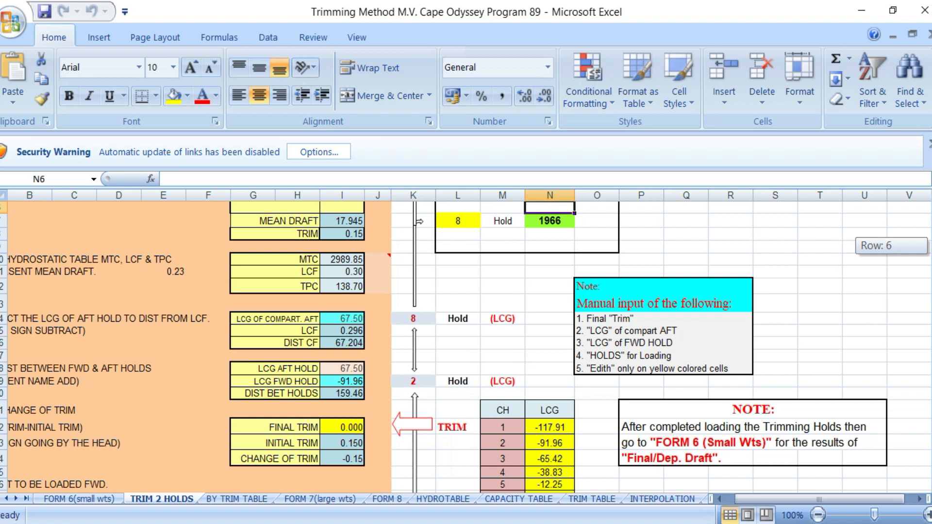
pyautogui.moveTo(931, 265); pyautogui.dragTo(931, 265)
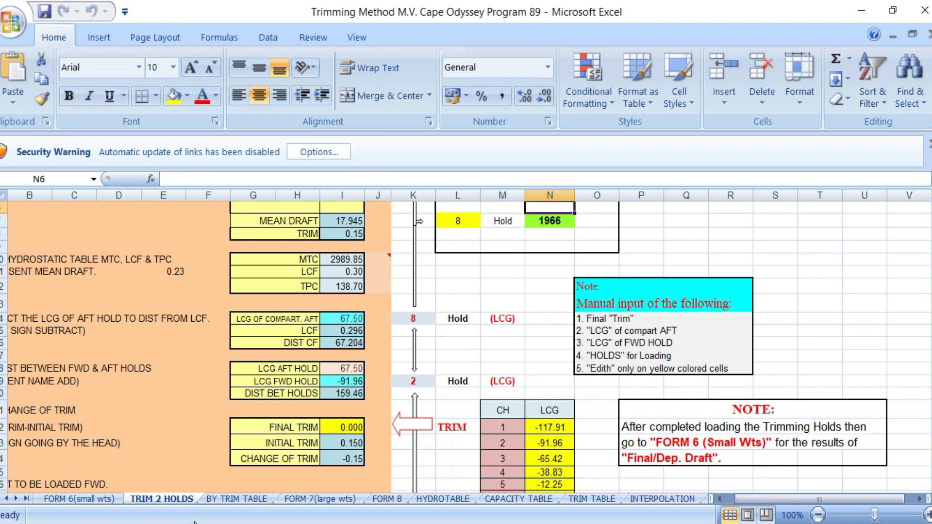
pyautogui.click(103, 499)
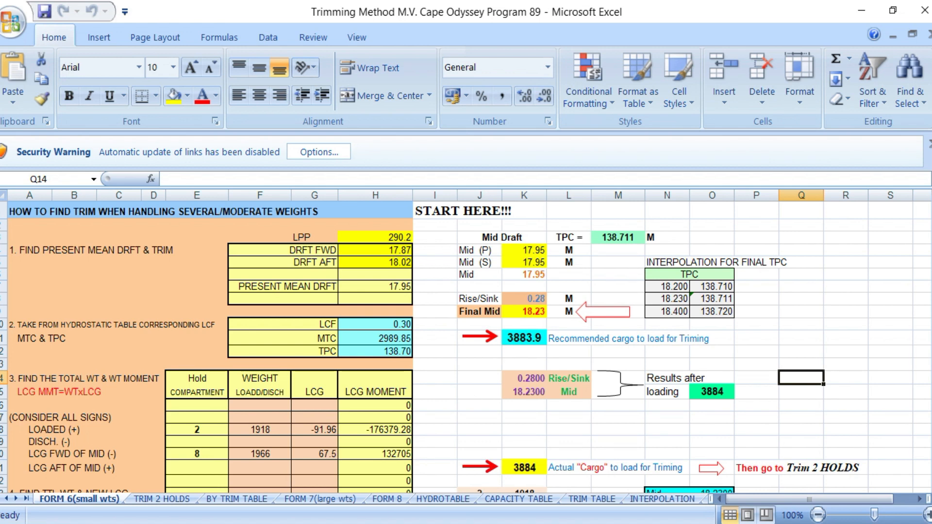
# Switch back to Trim&Stab and set the adjusted cargo for trimming two holds to 3884.
pyautogui.moveTo(369, 523)
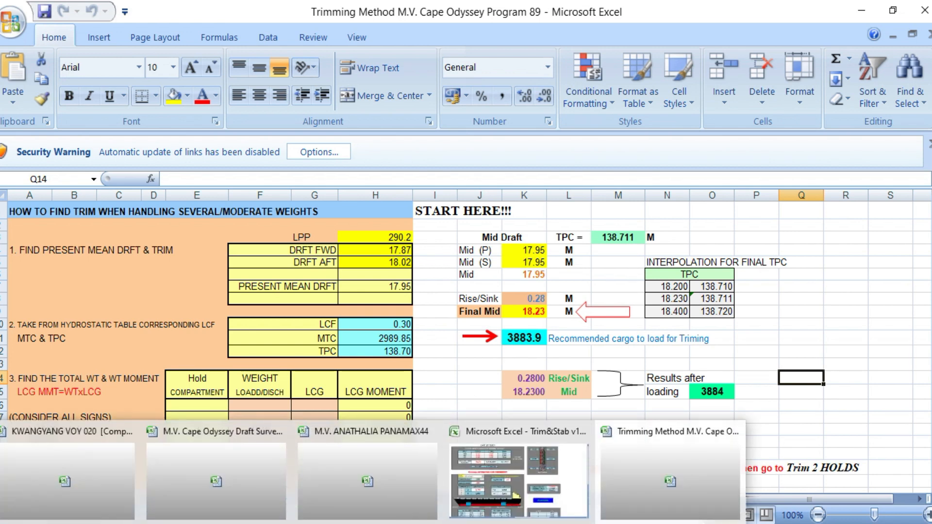
pyautogui.click(485, 490)
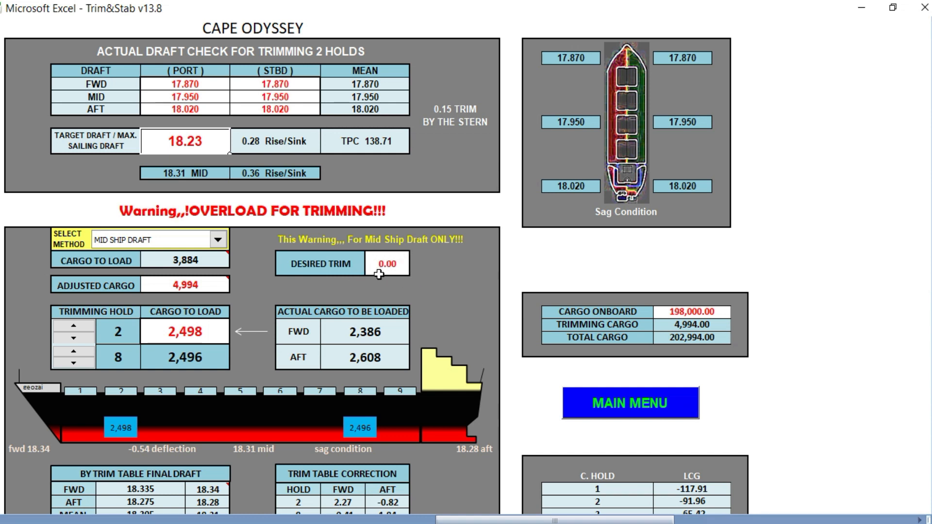
pyautogui.moveTo(187, 262)
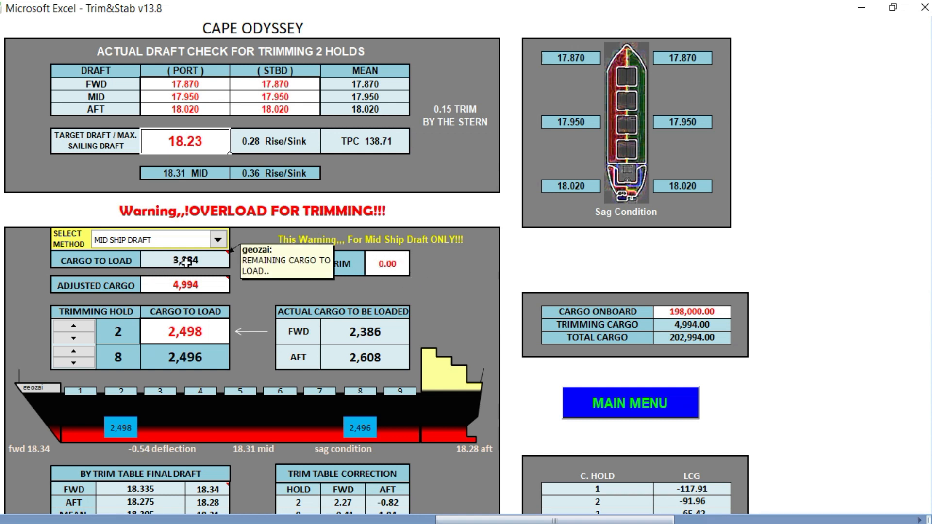
pyautogui.click(222, 295)
pyautogui.write('38')
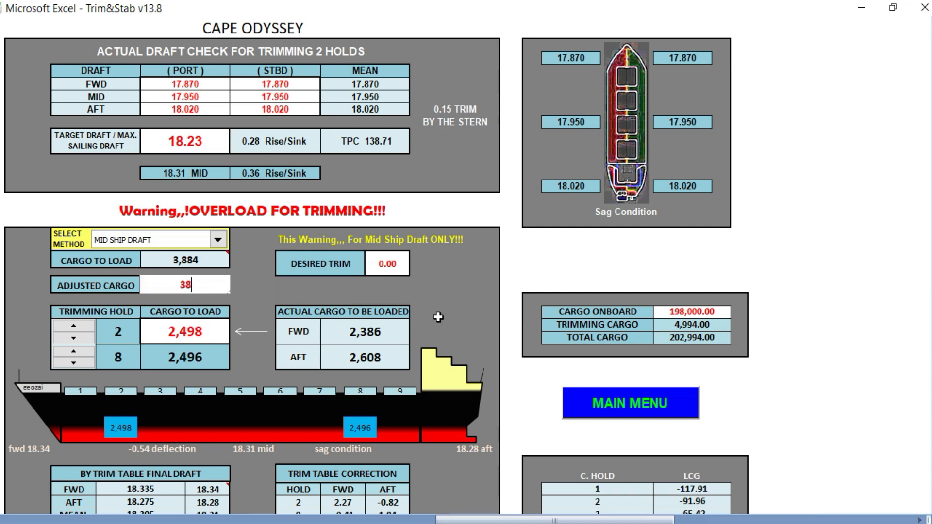
pyautogui.write('84')
pyautogui.press('Return')
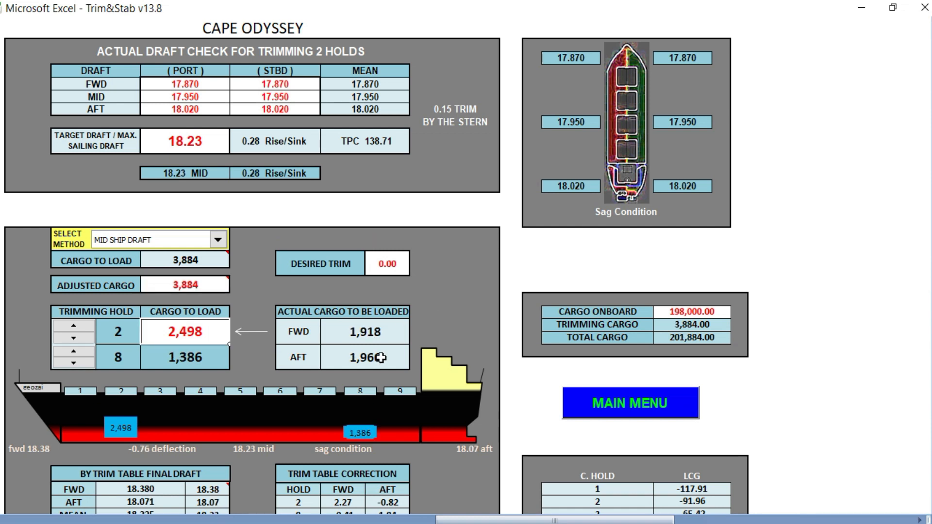
# Check the hold weights on FORM 6 of the Trimming Method workbook and set hold 2's cargo to load to 1918 in Trim&Stab.
pyautogui.moveTo(310, 523)
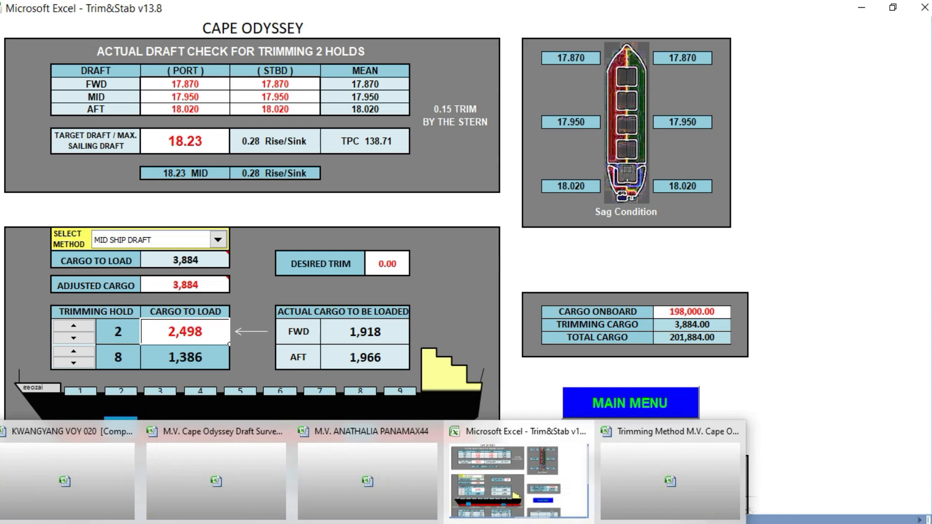
pyautogui.click(648, 507)
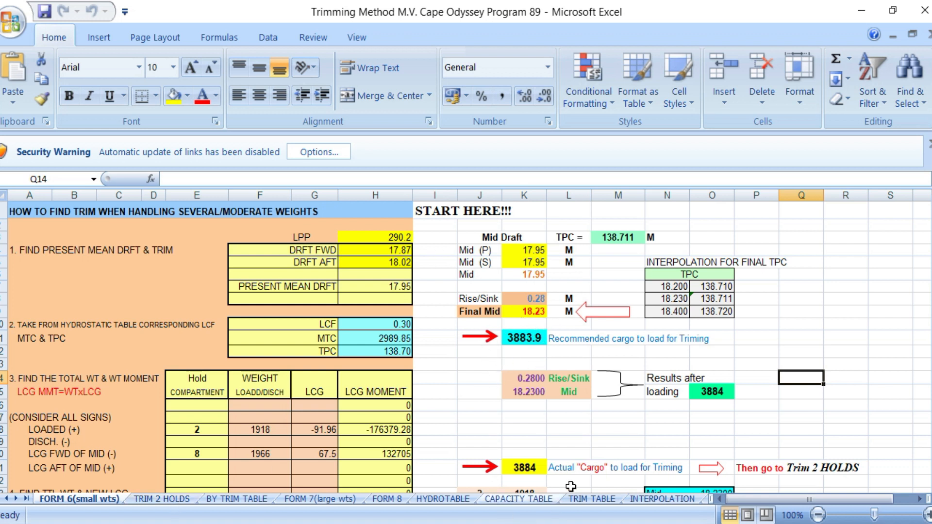
pyautogui.moveTo(931, 295); pyautogui.dragTo(931, 341)
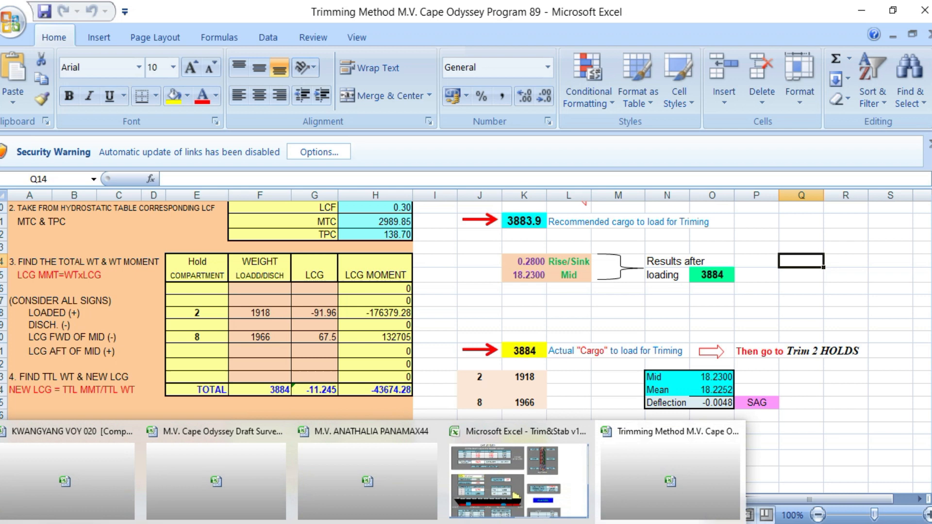
pyautogui.click(505, 492)
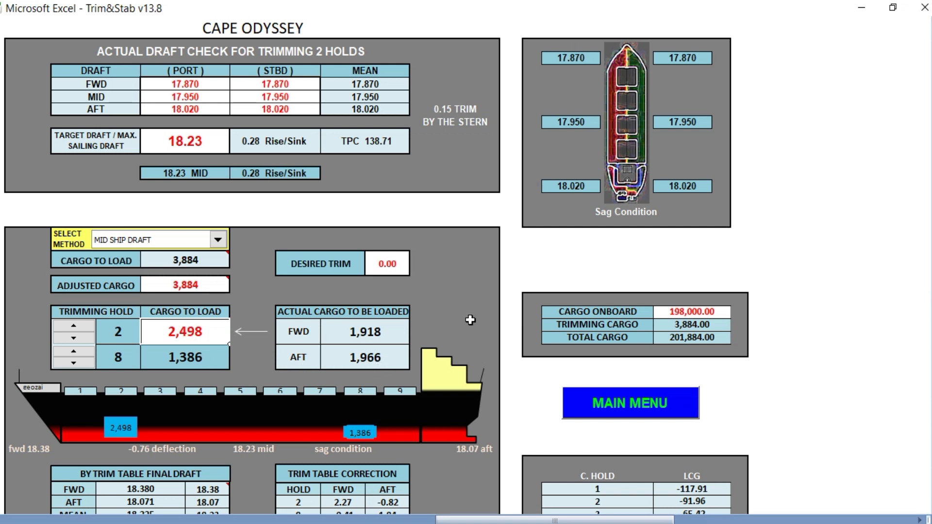
pyautogui.write('19')
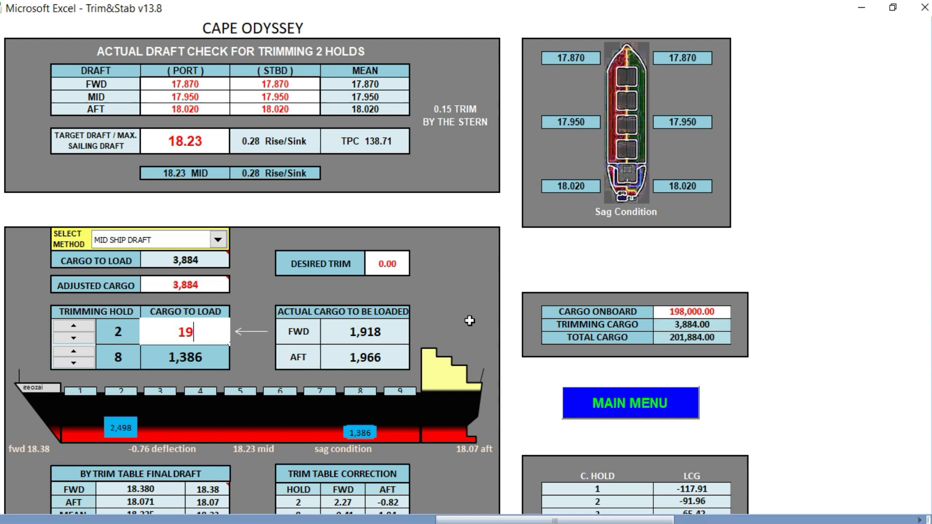
pyautogui.write('18')
pyautogui.press('Return')
# Review the two-hold trimming results, covering the trim table and LCG method final drafts and the additional centre weight section.
pyautogui.scroll(-5, 470, 320)
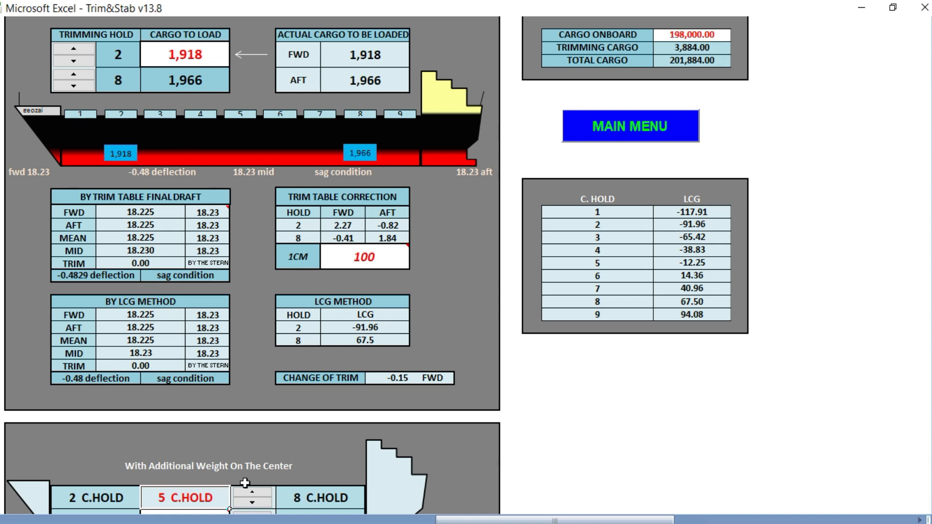
pyautogui.click(614, 135)
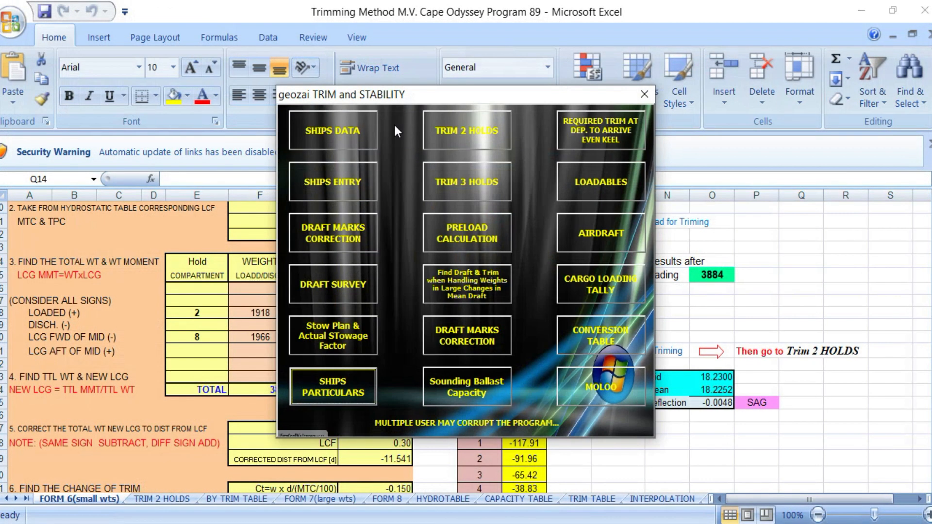
pyautogui.click(471, 133)
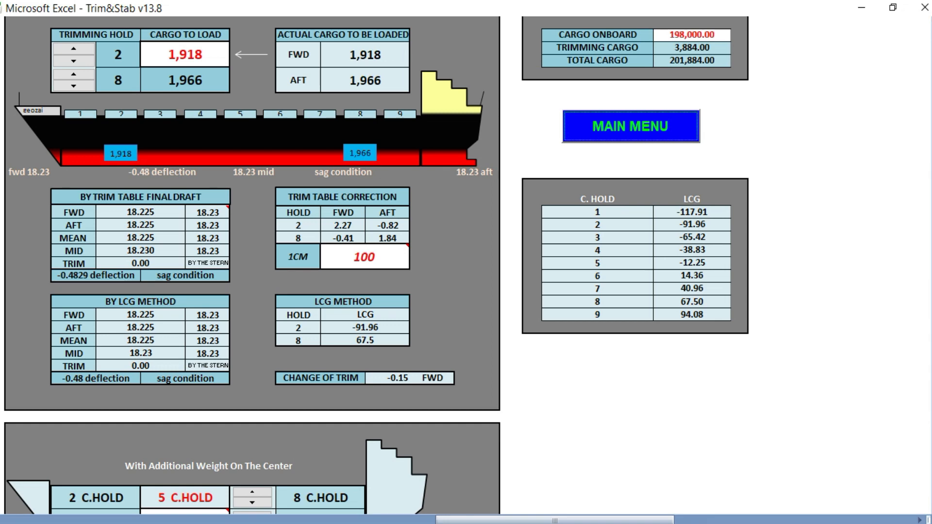
pyautogui.scroll(7, 886, 98)
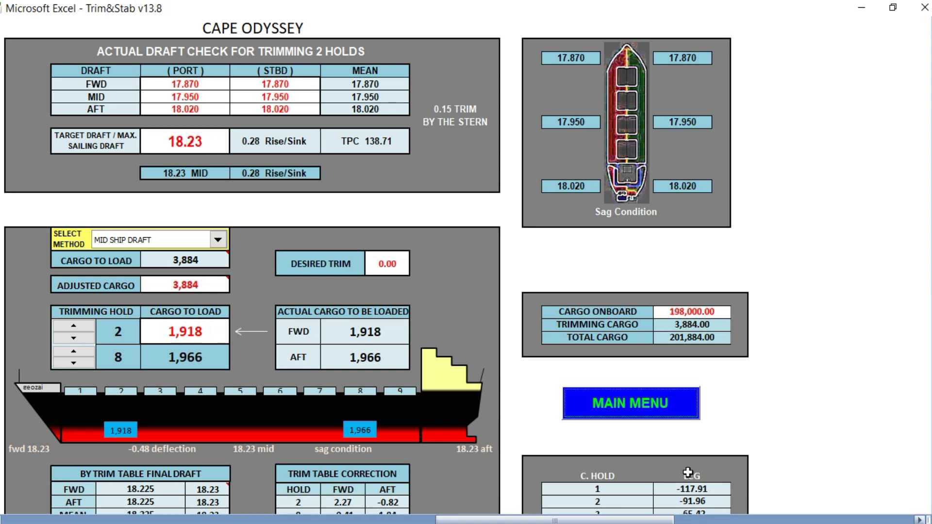
pyautogui.scroll(-4, 265, 358)
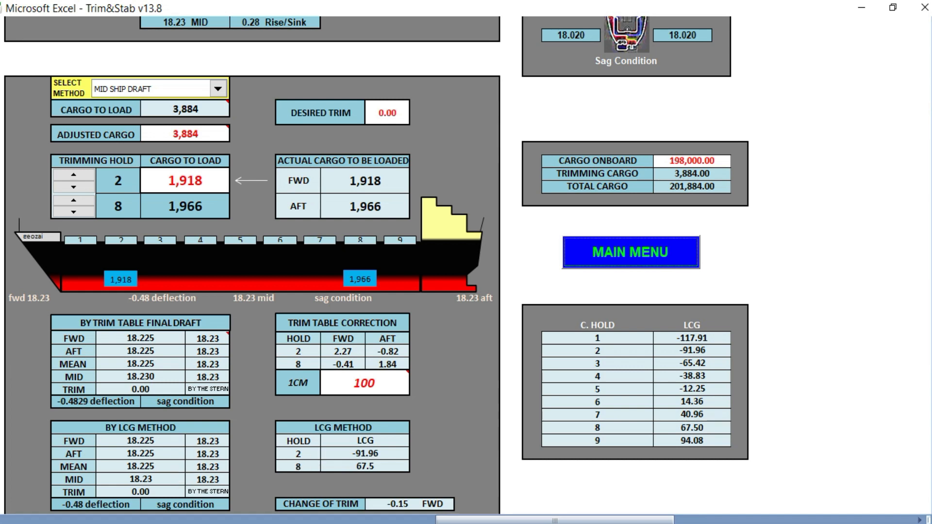
pyautogui.scroll(-8, 252, 262)
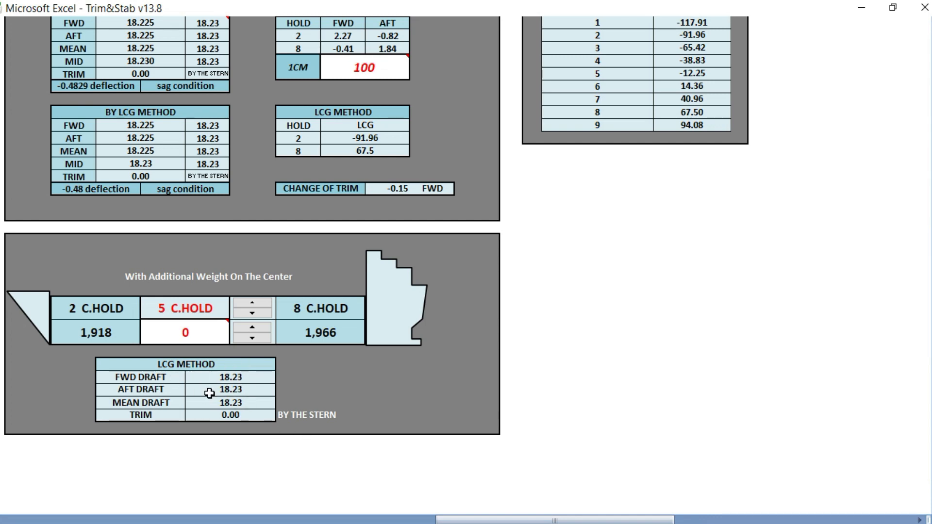
pyautogui.moveTo(168, 336)
pyautogui.moveTo(931, 296); pyautogui.dragTo(931, 68)
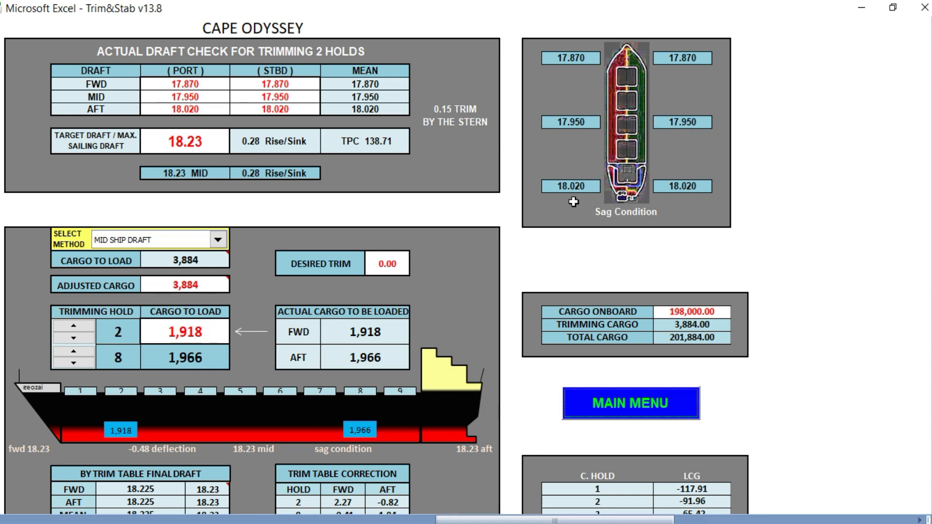
# Open the three-hold trimming sheet and examine its initial drafts, hold distribution, final draft and trim table correction.
pyautogui.click(631, 406)
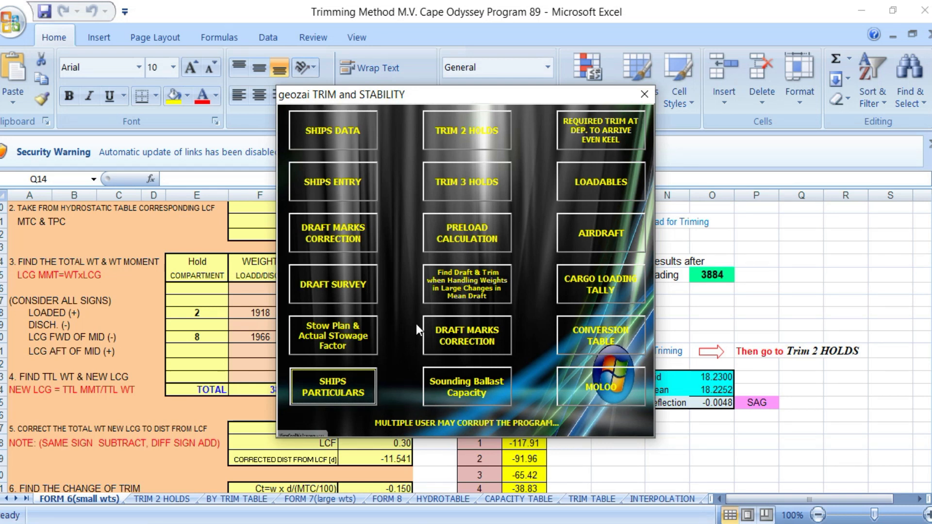
pyautogui.click(465, 188)
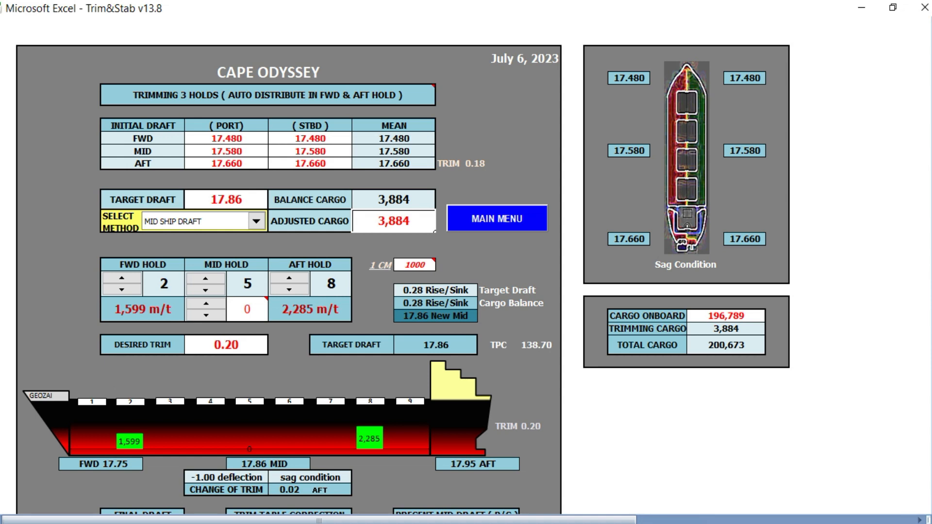
pyautogui.scroll(-1, 289, 272)
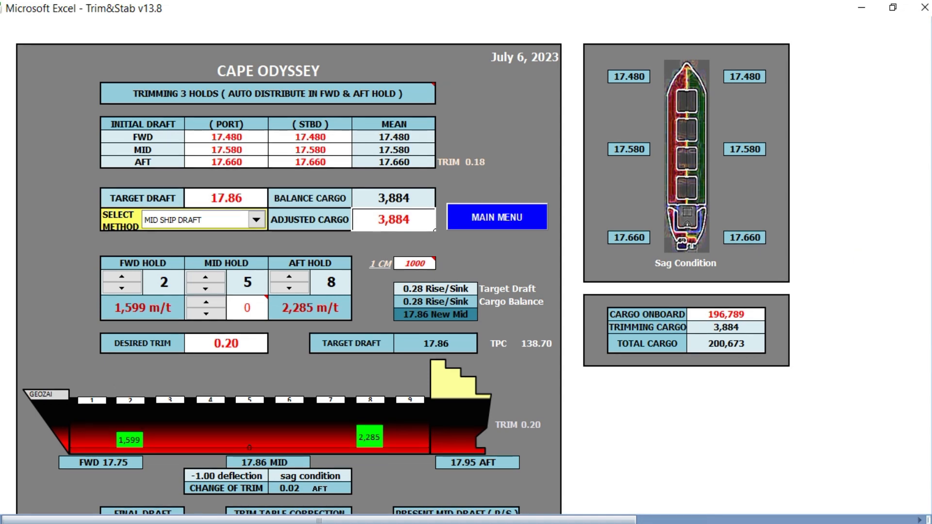
pyautogui.moveTo(929, 272)
pyautogui.mouseDown()
pyautogui.moveTo(929, 299)
pyautogui.moveTo(929, 280)
pyautogui.mouseUp()
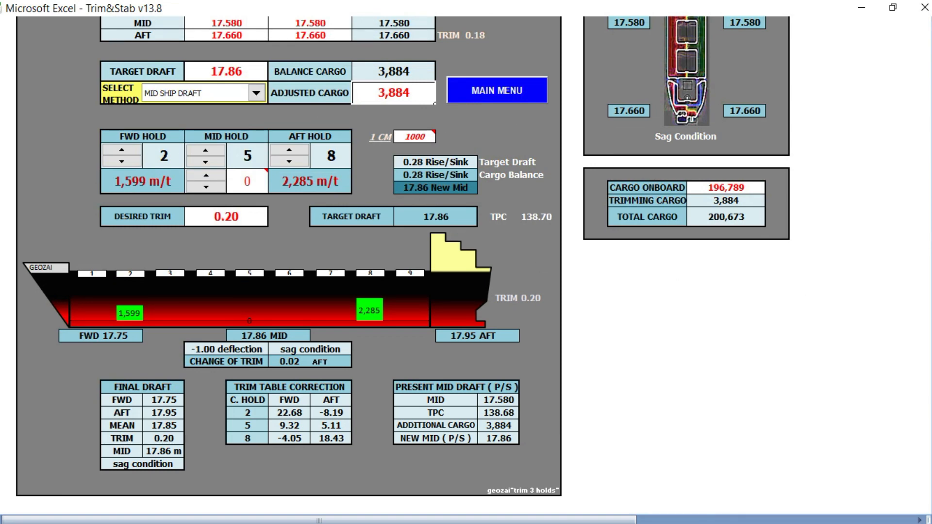
pyautogui.moveTo(929, 294); pyautogui.dragTo(930, 284)
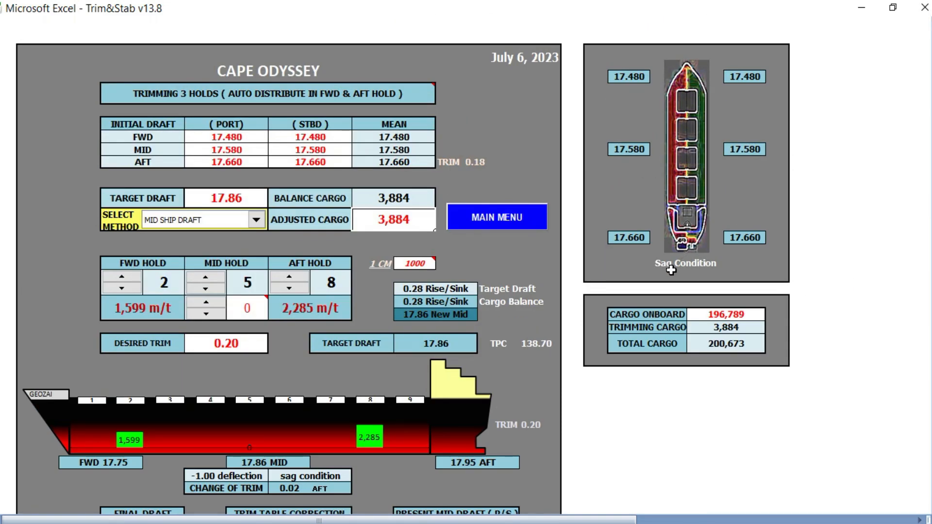
# Set the mid draft to 18.23 in the preload calculation and review the pre stowage plan.
pyautogui.click(502, 220)
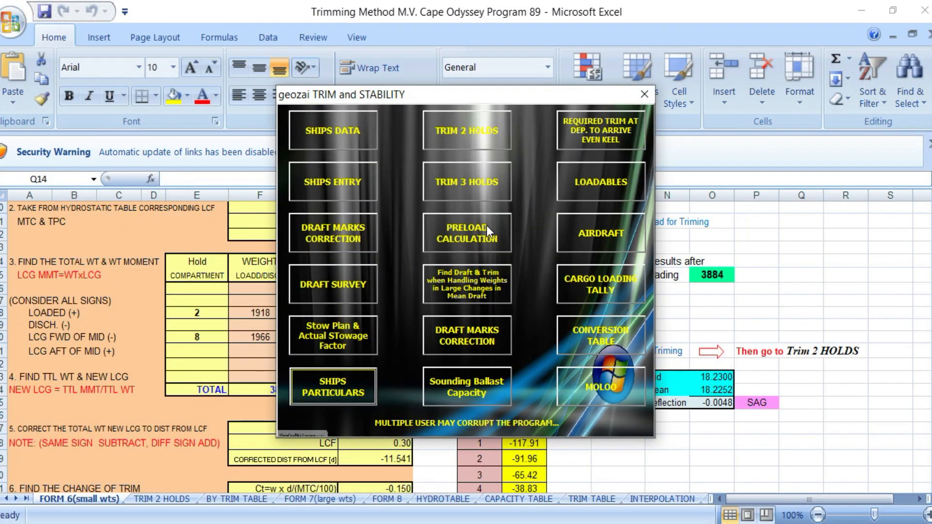
pyautogui.click(464, 235)
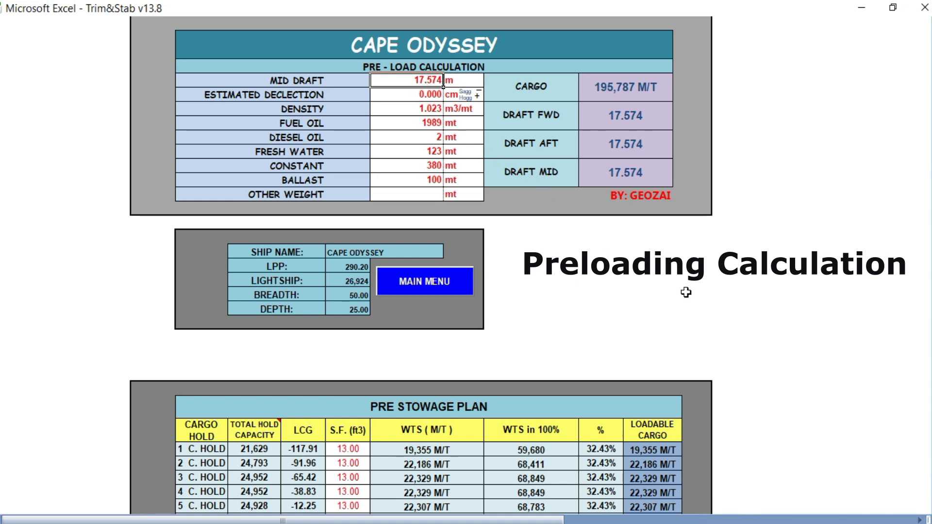
pyautogui.write('18.23')
pyautogui.press('Return')
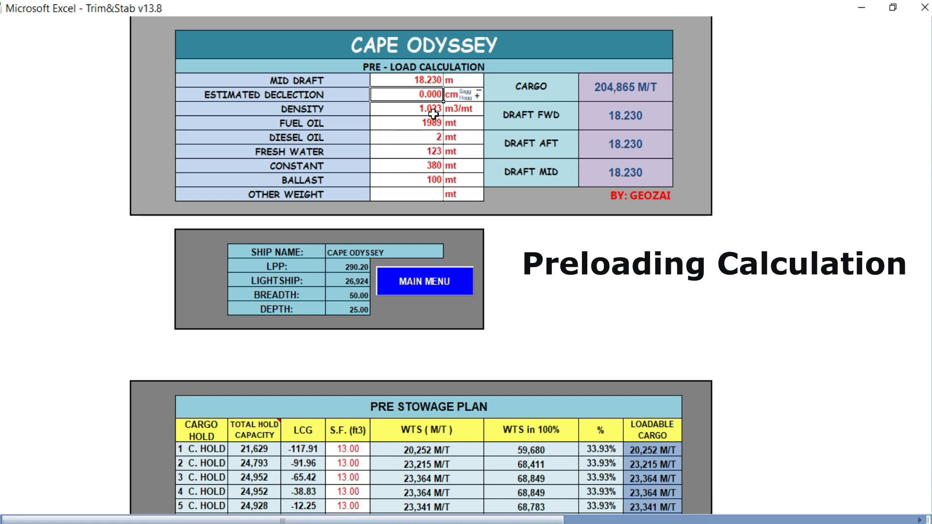
pyautogui.moveTo(930, 215); pyautogui.dragTo(931, 243)
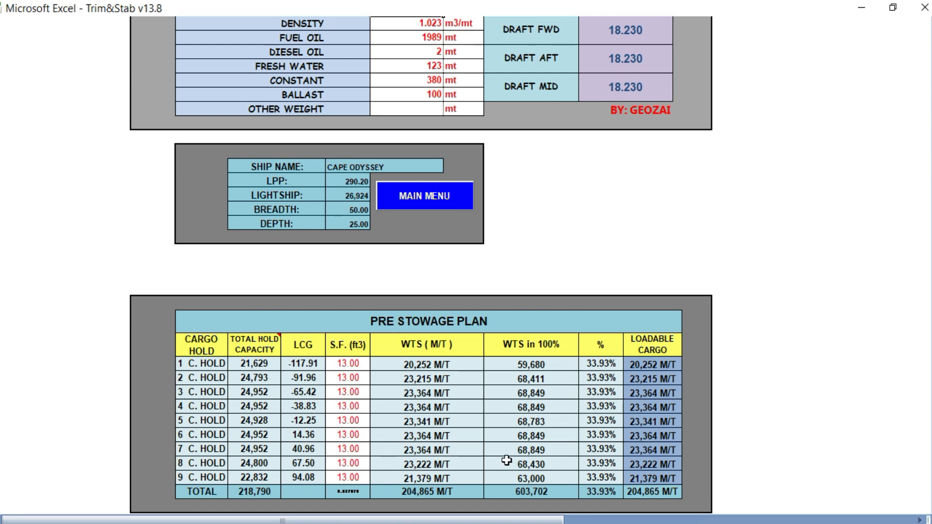
# Open the calculation for finding draft and trim when handling weights in large changes of mean draft.
pyautogui.click(423, 196)
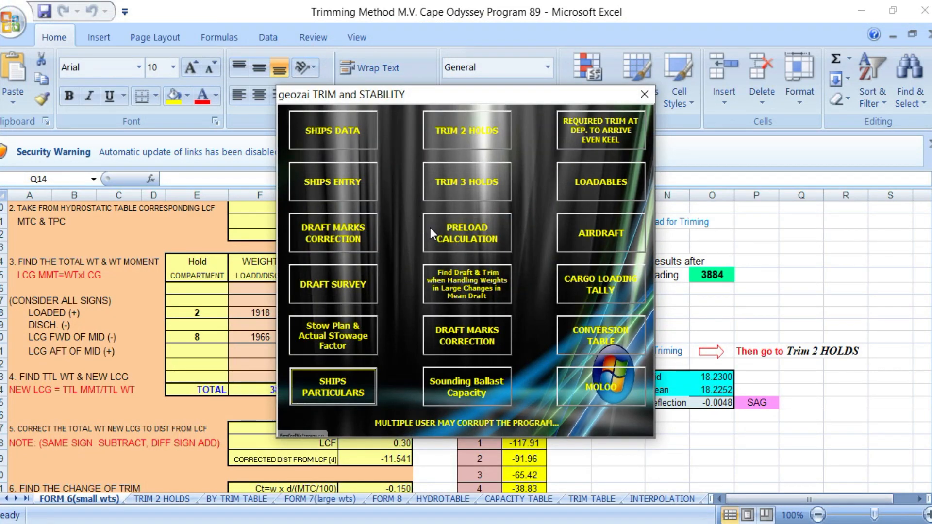
pyautogui.click(461, 288)
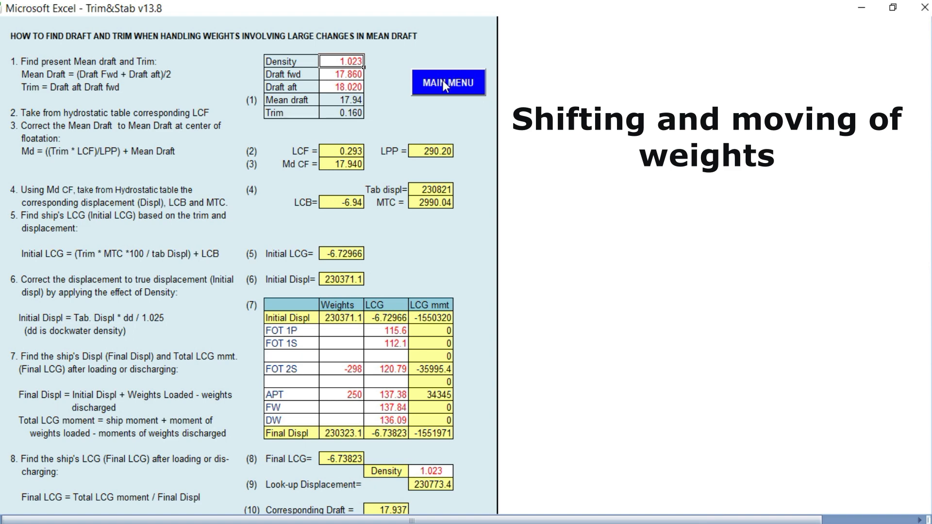
# Review the large-draft-change calculation from initial drafts to final trim, and open the draft marks correction sheet.
pyautogui.moveTo(931, 169); pyautogui.dragTo(931, 245)
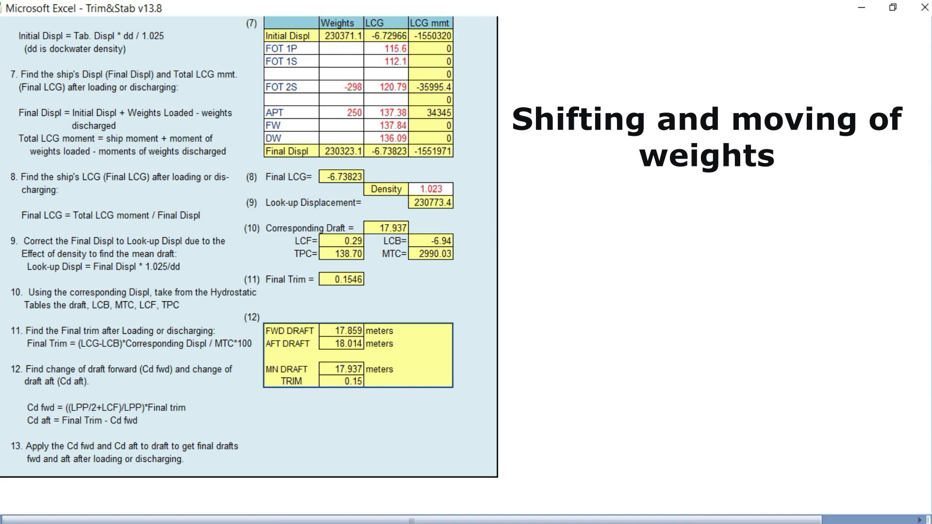
pyautogui.moveTo(931, 245); pyautogui.dragTo(931, 190)
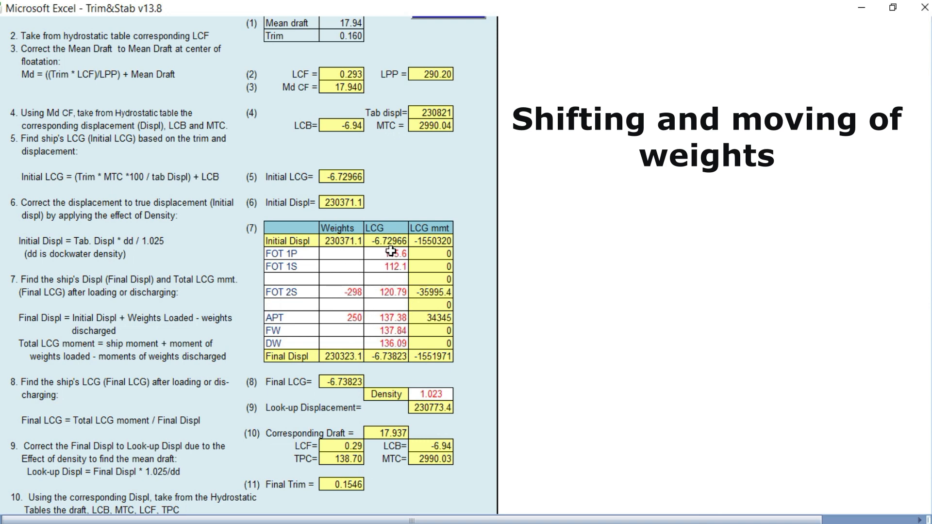
pyautogui.moveTo(931, 272); pyautogui.dragTo(931, 213)
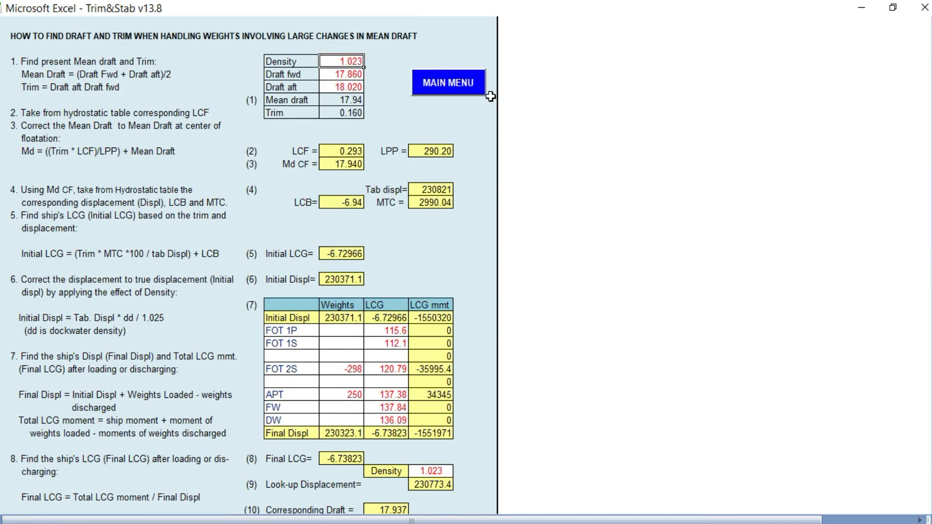
pyautogui.click(456, 84)
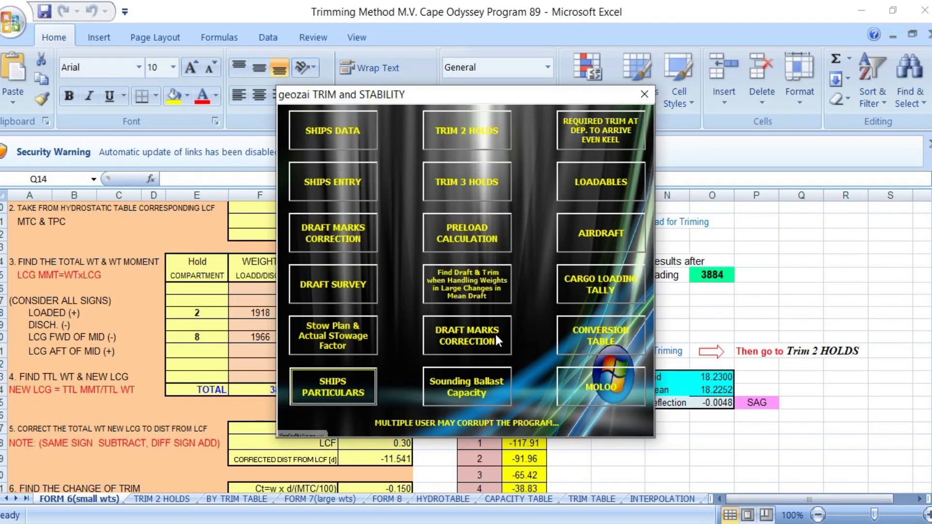
pyautogui.click(474, 336)
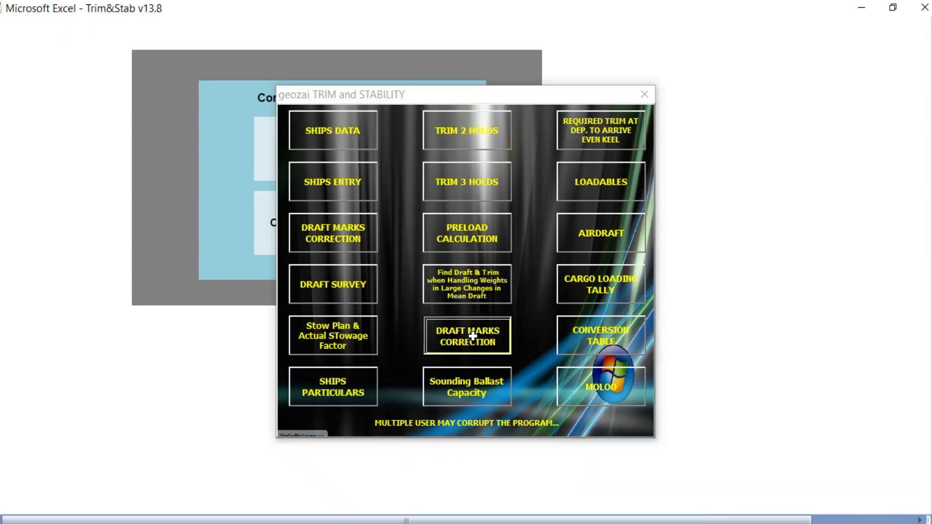
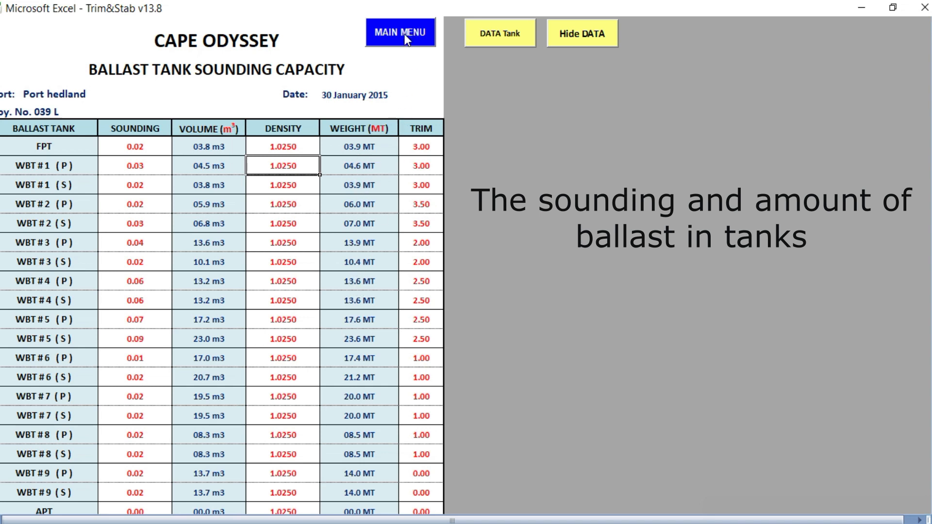
# Show and hide the tank sounding data beside the ballast tank sounding capacity table, and return to the main menu.
pyautogui.click(505, 37)
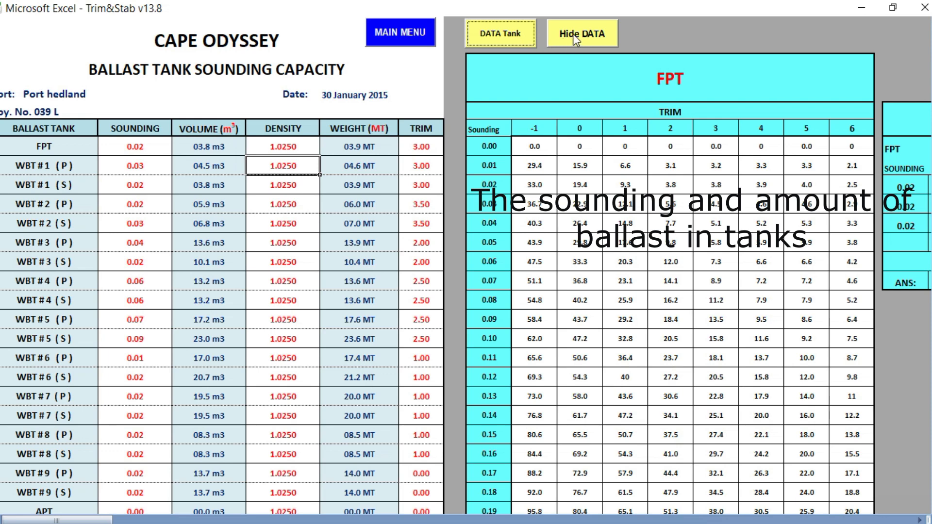
pyautogui.click(575, 33)
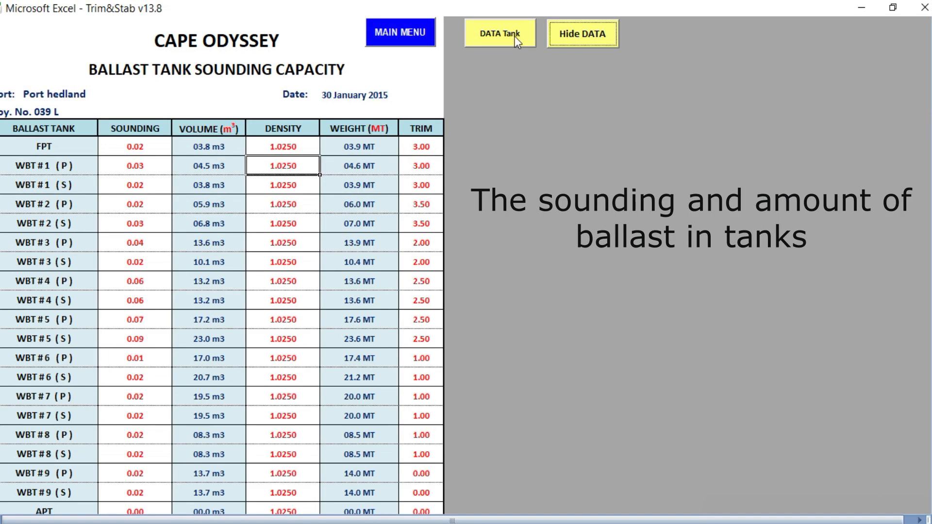
pyautogui.click(514, 35)
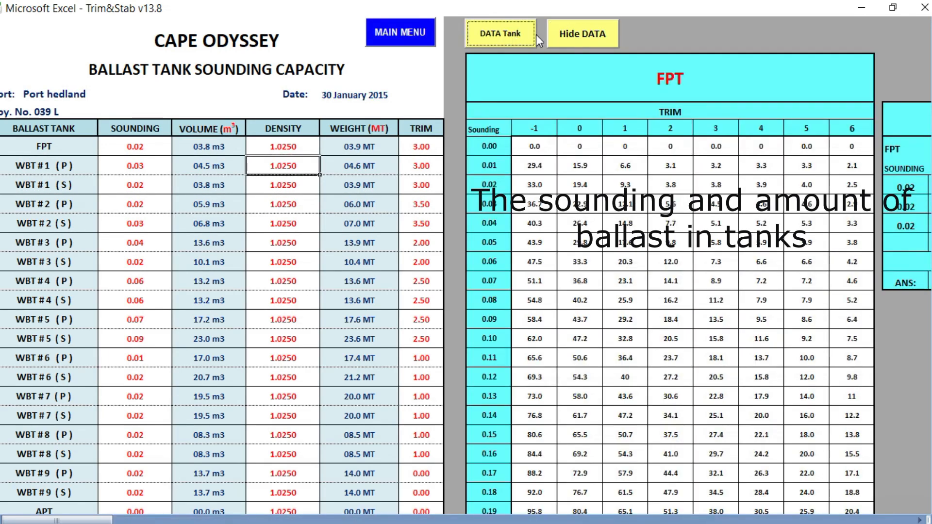
pyautogui.click(573, 32)
pyautogui.click(410, 38)
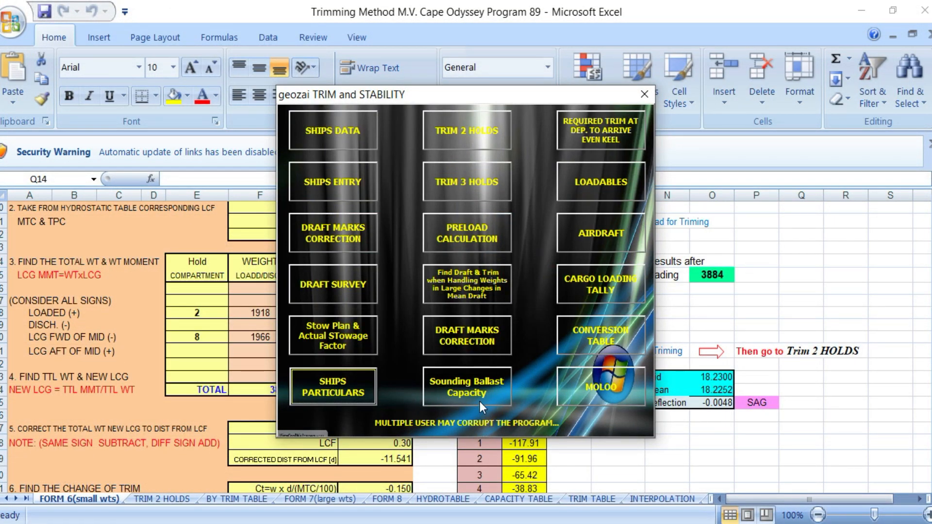
# Review the required trim at departure to arrive on even keel, and return to the main menu.
pyautogui.click(607, 129)
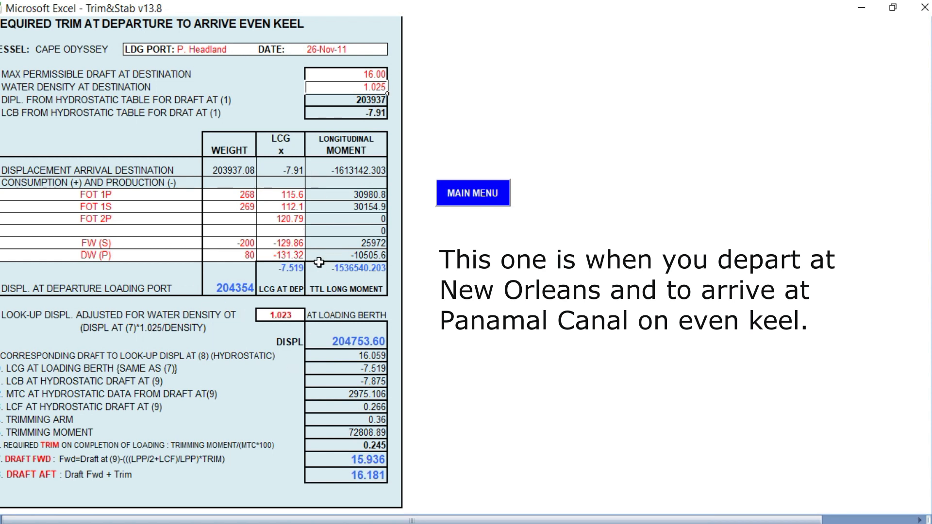
pyautogui.click(474, 193)
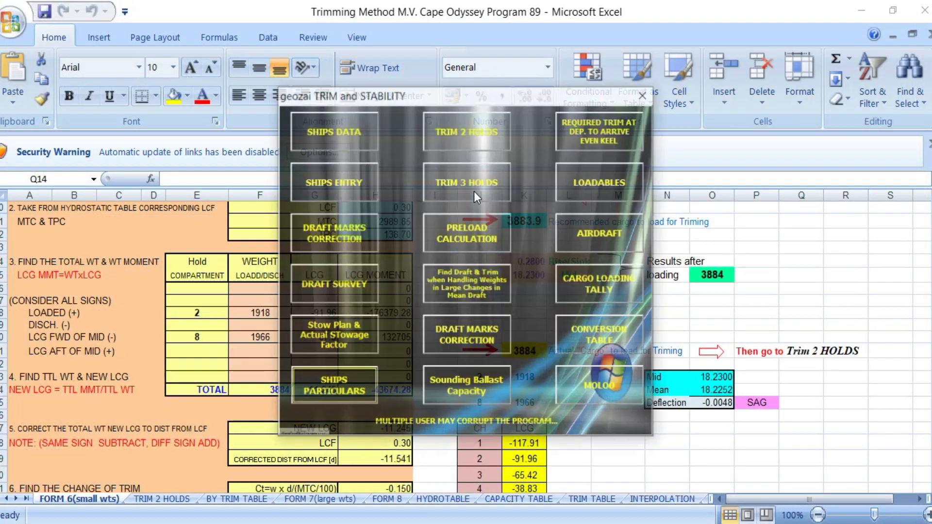
# Open the loadables sheet and set the target draft to 18.23 in the loadable cargo at any density difference table.
pyautogui.click(593, 180)
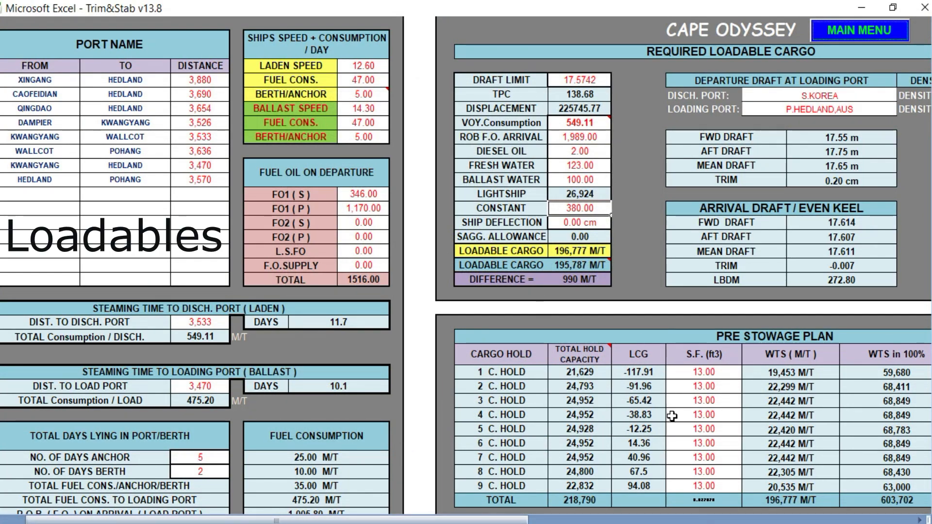
pyautogui.moveTo(455, 520); pyautogui.dragTo(818, 520)
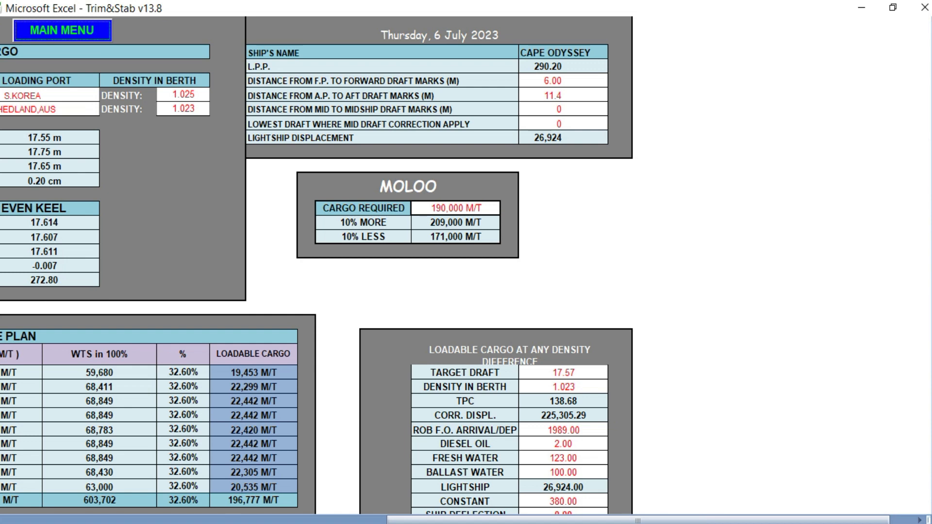
pyautogui.moveTo(931, 109); pyautogui.dragTo(930, 109)
pyautogui.moveTo(931, 114); pyautogui.dragTo(931, 146)
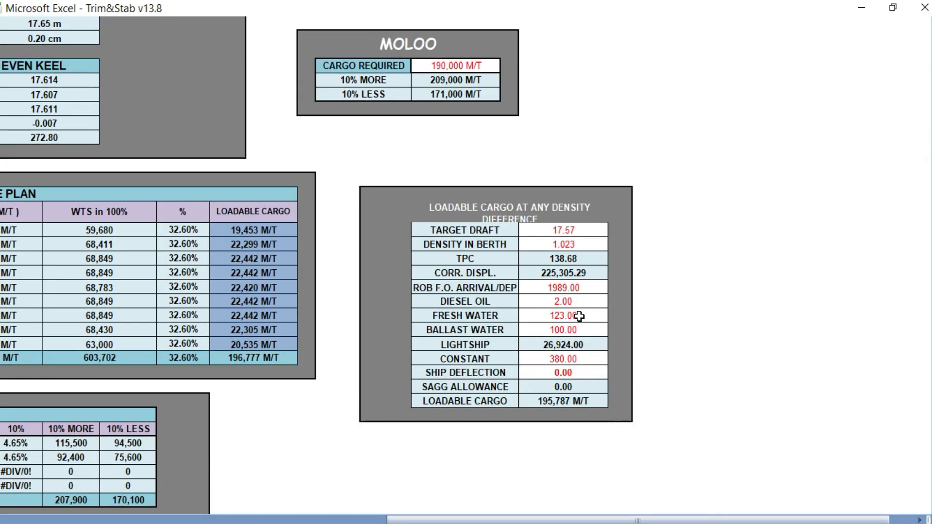
pyautogui.click(563, 230)
pyautogui.write('18.23')
pyautogui.press('Return')
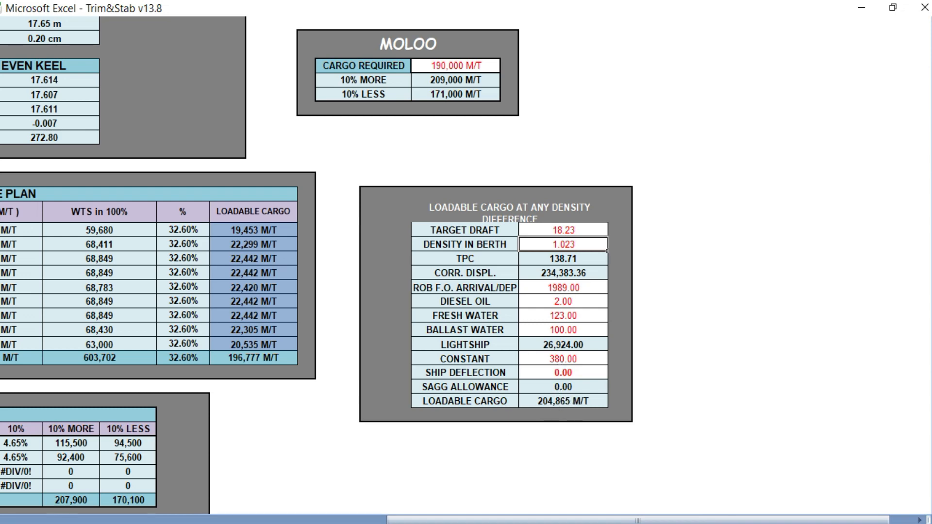
# Review the pre stowage plan, cargo quotation and required loadable cargo sections, and return to the main menu.
pyautogui.moveTo(402, 522); pyautogui.dragTo(353, 522)
pyautogui.moveTo(434, 521); pyautogui.dragTo(289, 521)
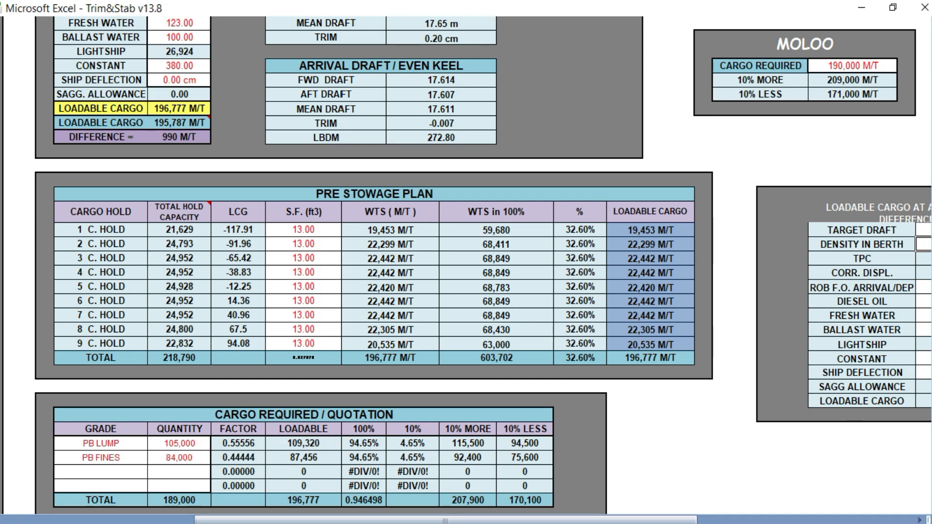
pyautogui.scroll(3, 393, 200)
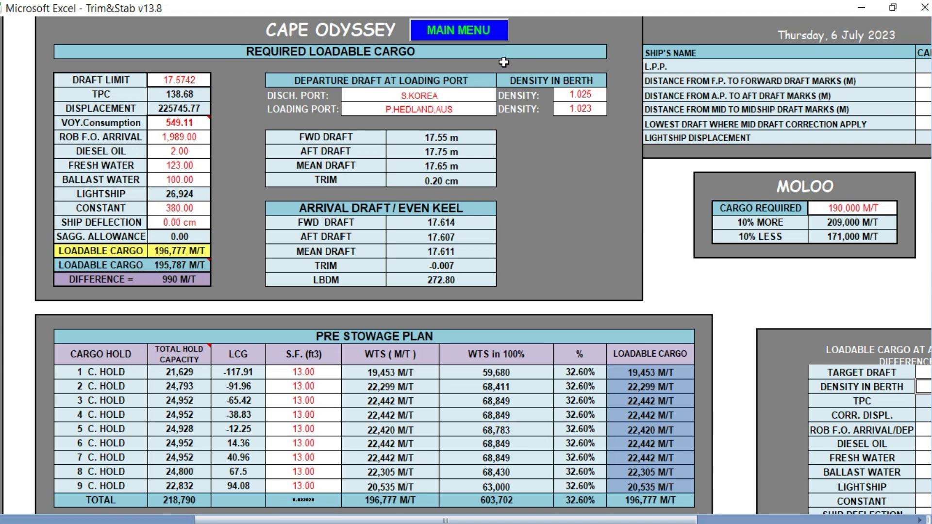
pyautogui.click(469, 34)
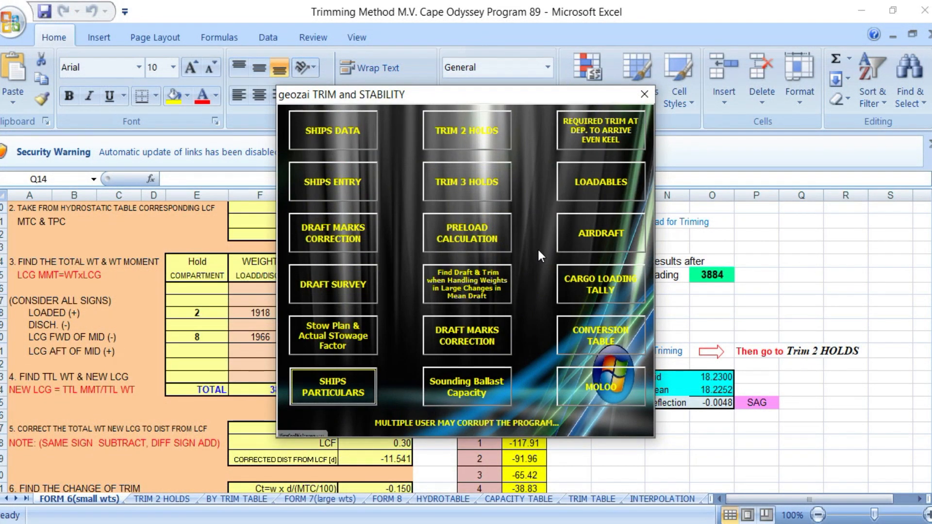
# Review the air draft sheet with its hatch cover heights and fresh water allowance, and return to the main menu.
pyautogui.click(600, 242)
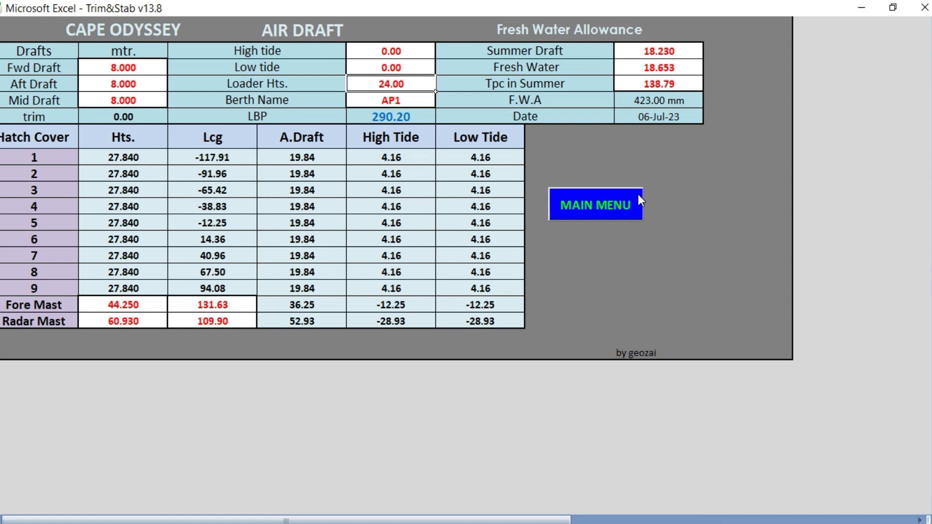
pyautogui.click(610, 208)
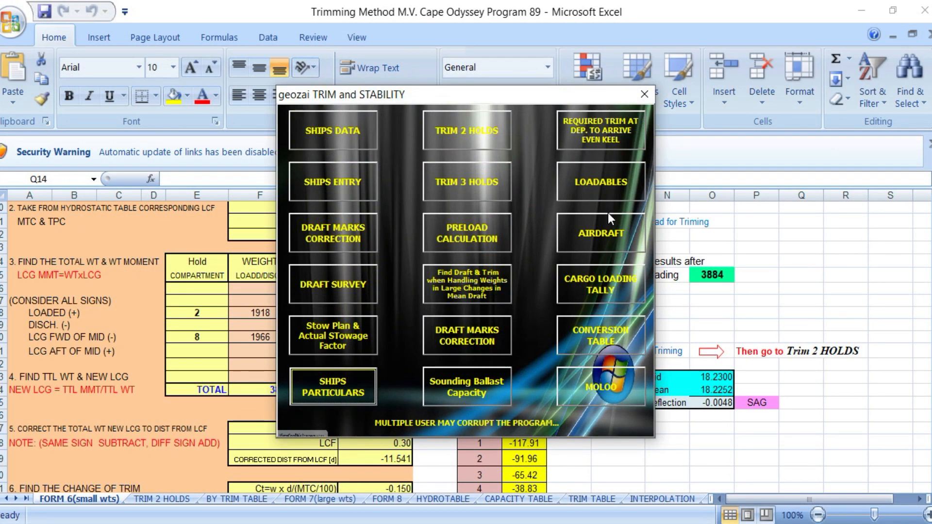
# Examine the cargo loading tally's pour times, drafts, ballast onboard and displacement columns, and return to the main menu.
pyautogui.click(599, 290)
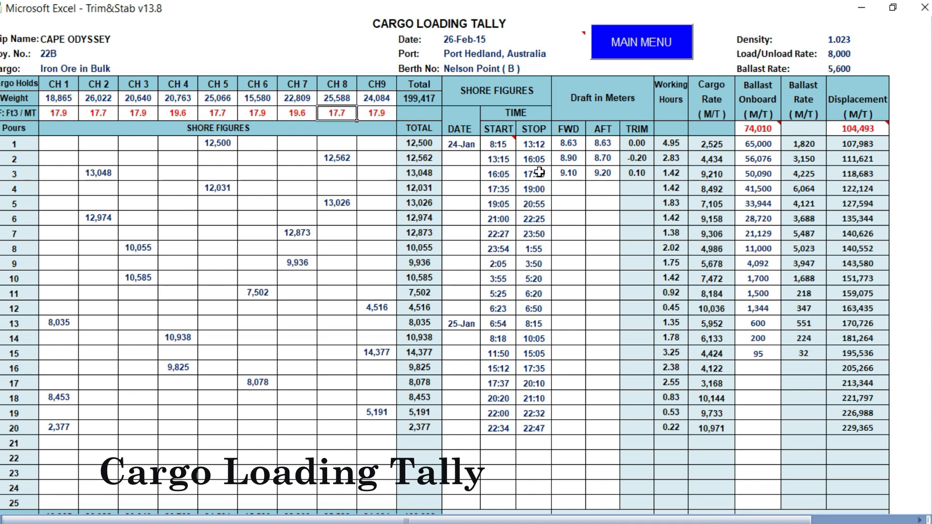
pyautogui.moveTo(500, 145)
pyautogui.moveTo(766, 130)
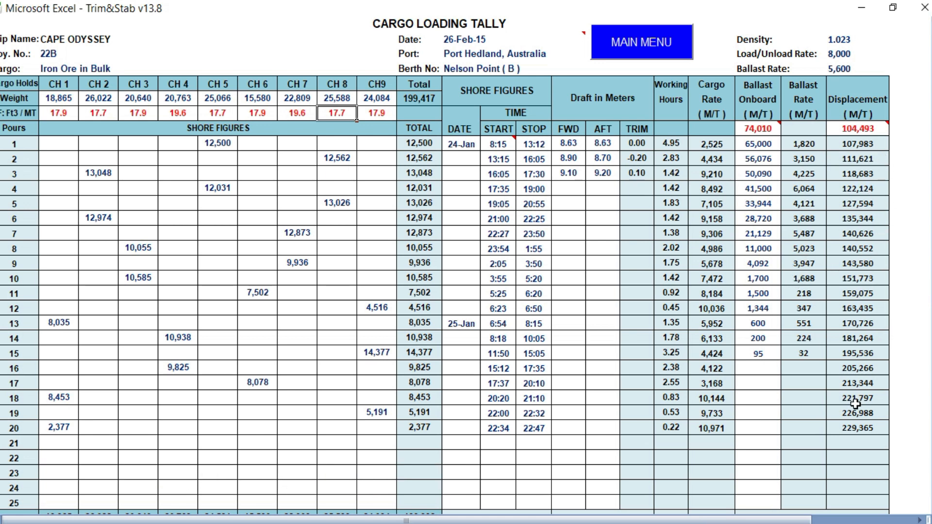
pyautogui.click(631, 42)
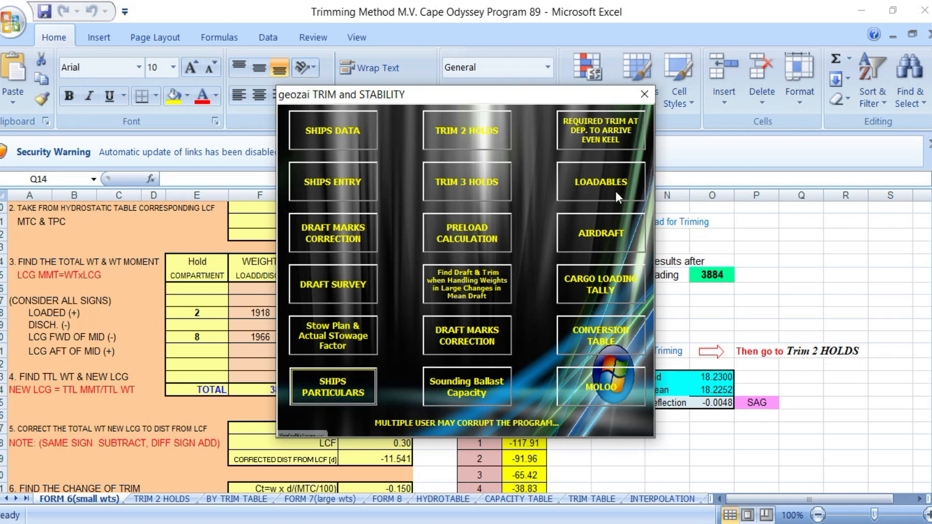
# Open the conversion table and select the input cell for converting kilograms to pounds.
pyautogui.click(598, 336)
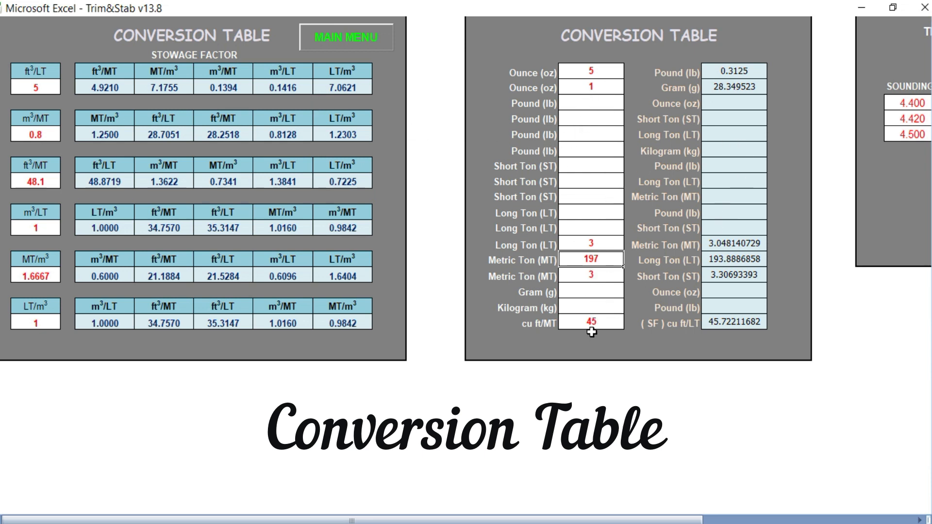
pyautogui.click(593, 307)
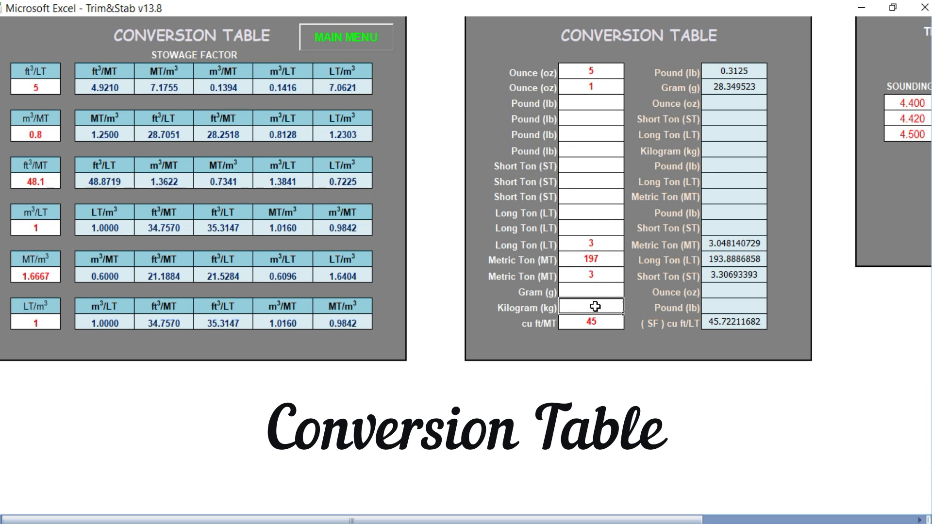